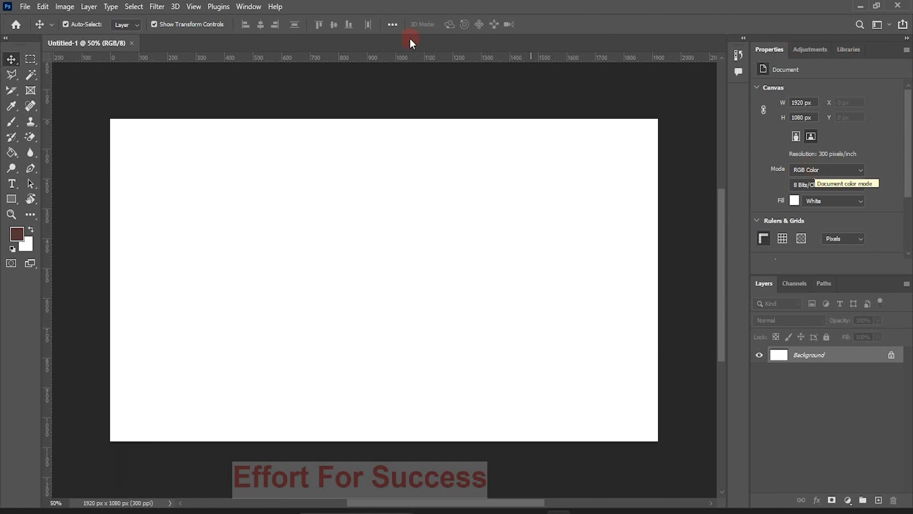
pyautogui.click(242, 8)
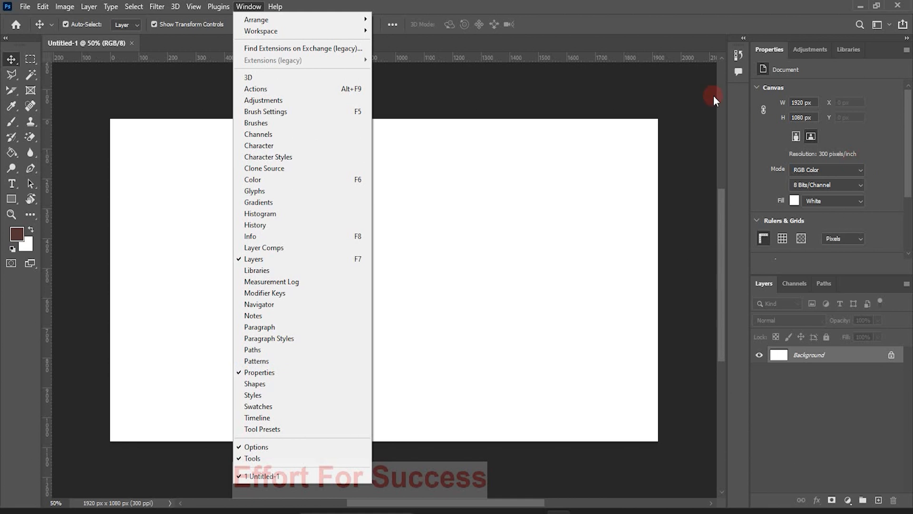
pyautogui.click(686, 92)
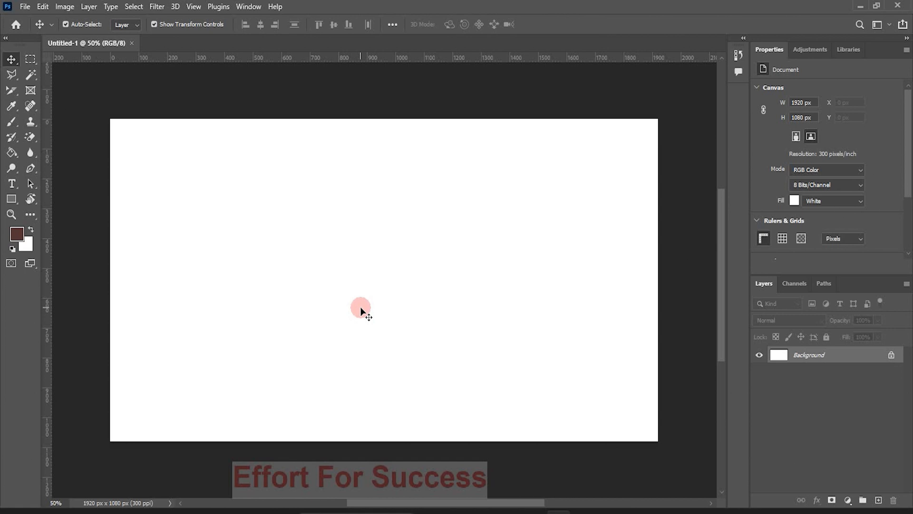
# - Set the document's color mode to RGB Color and its bit depth to 8 Bits/Channel
pyautogui.click(785, 87)
pyautogui.click(858, 171)
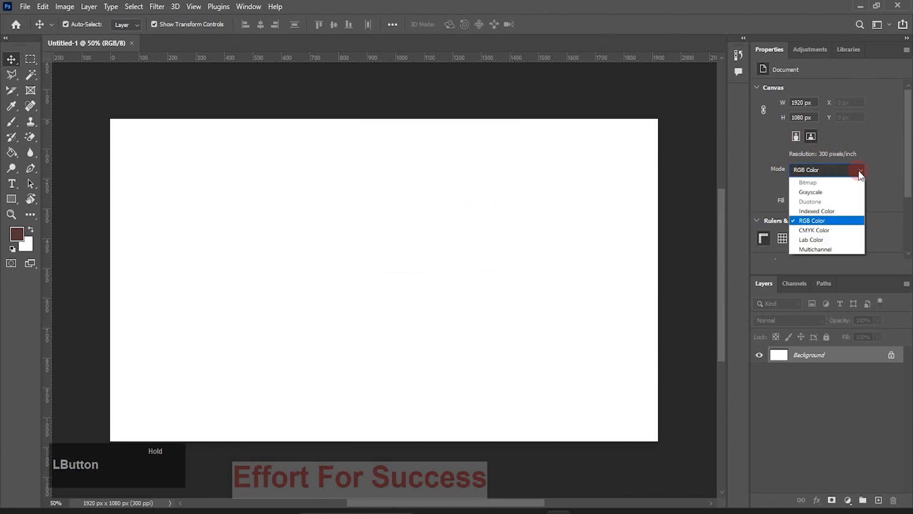
pyautogui.click(831, 223)
pyautogui.click(810, 187)
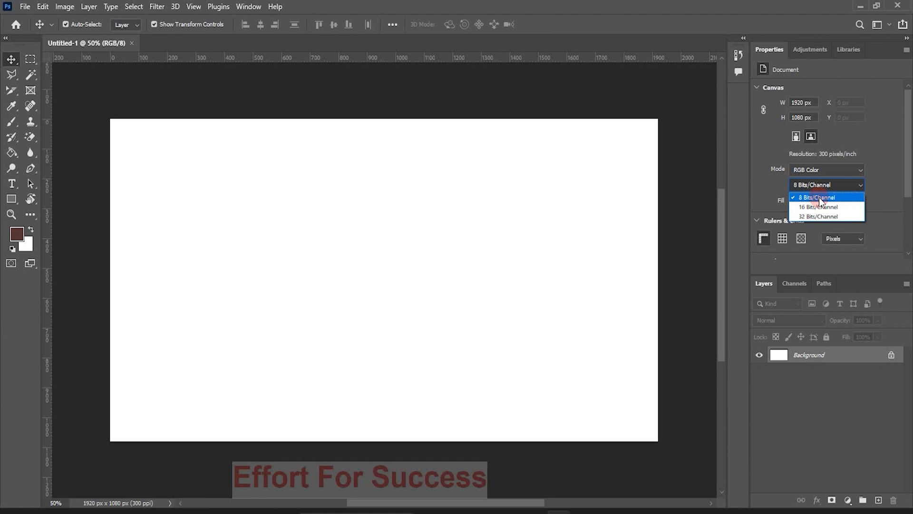
pyautogui.click(819, 197)
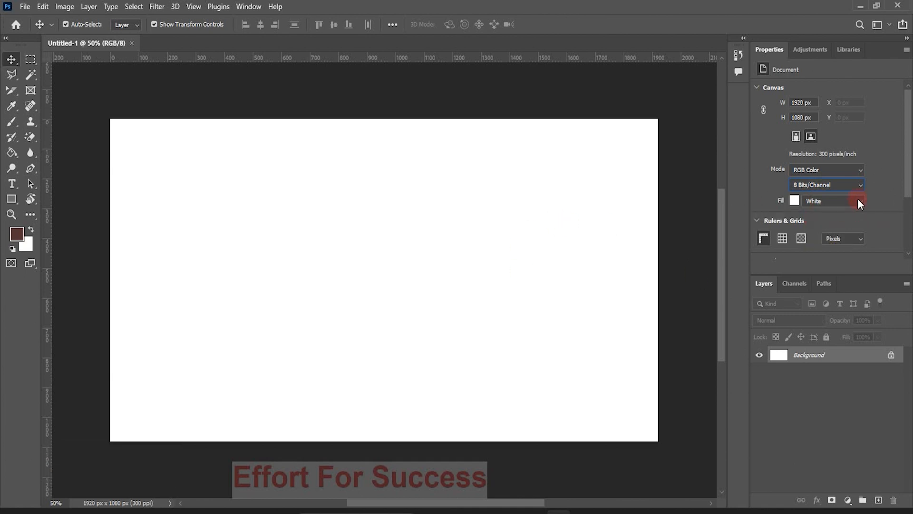
# - Change the canvas fill to a custom blue with hex value 1a0be7
pyautogui.click(859, 201)
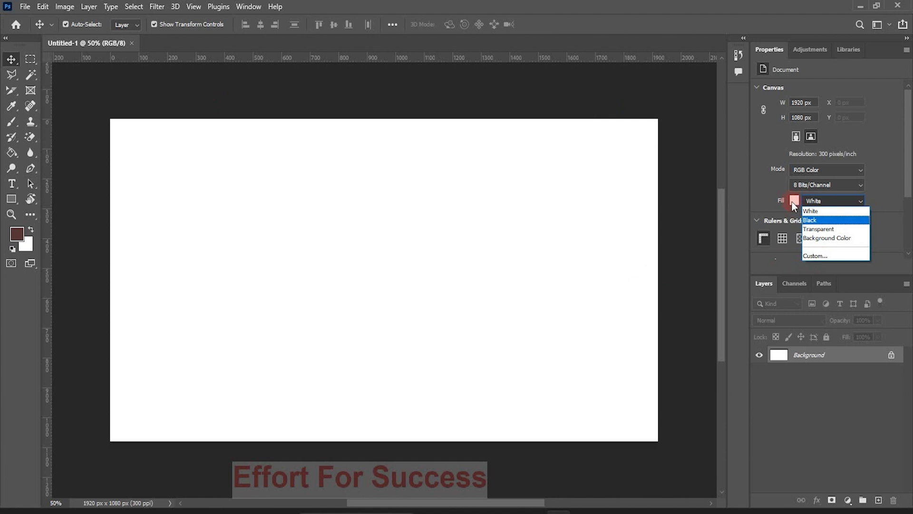
pyautogui.click(814, 256)
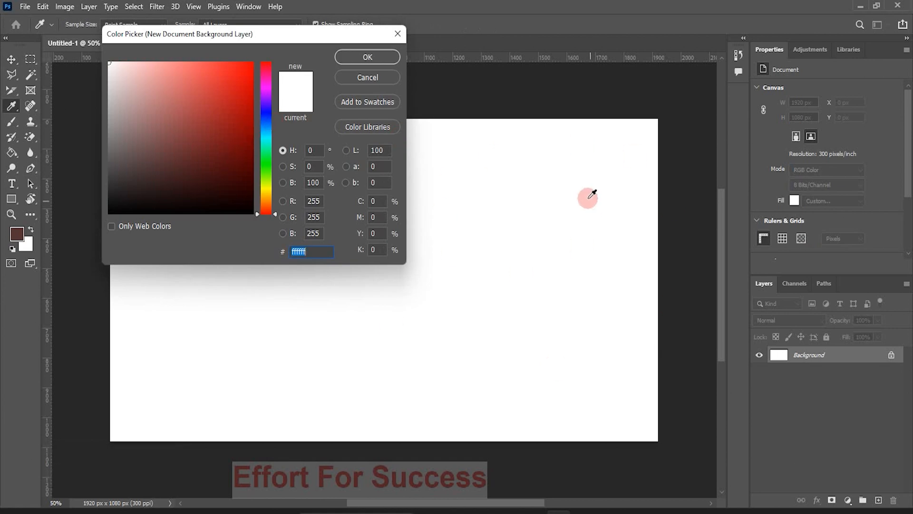
pyautogui.click(267, 110)
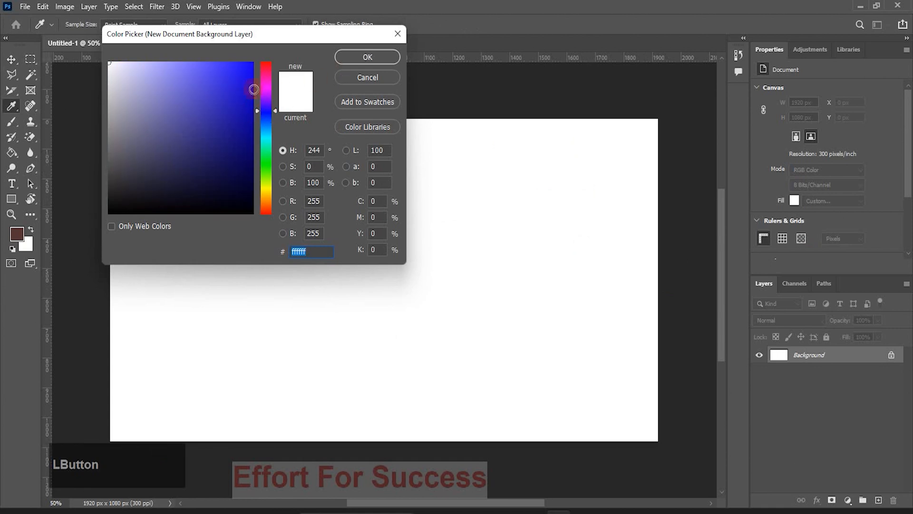
pyautogui.click(246, 76)
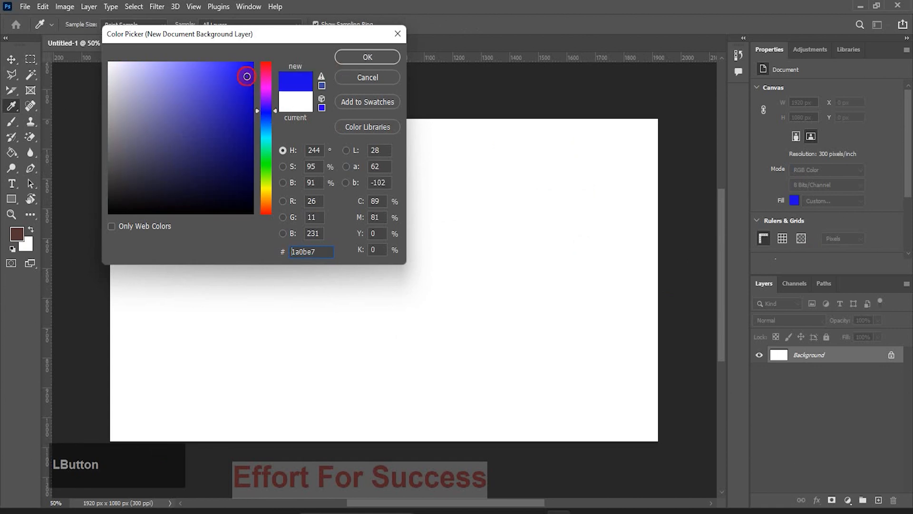
pyautogui.click(368, 57)
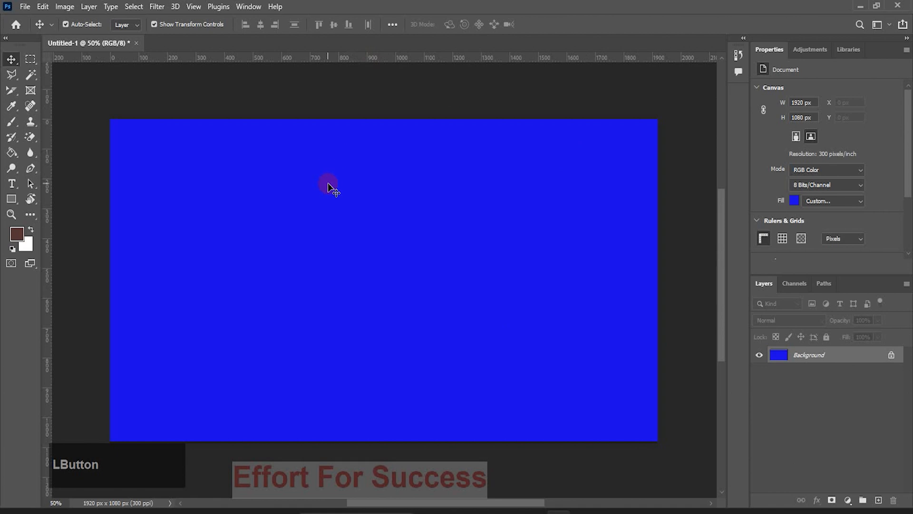
# - Set the canvas fill back to White
pyautogui.click(860, 201)
pyautogui.click(821, 212)
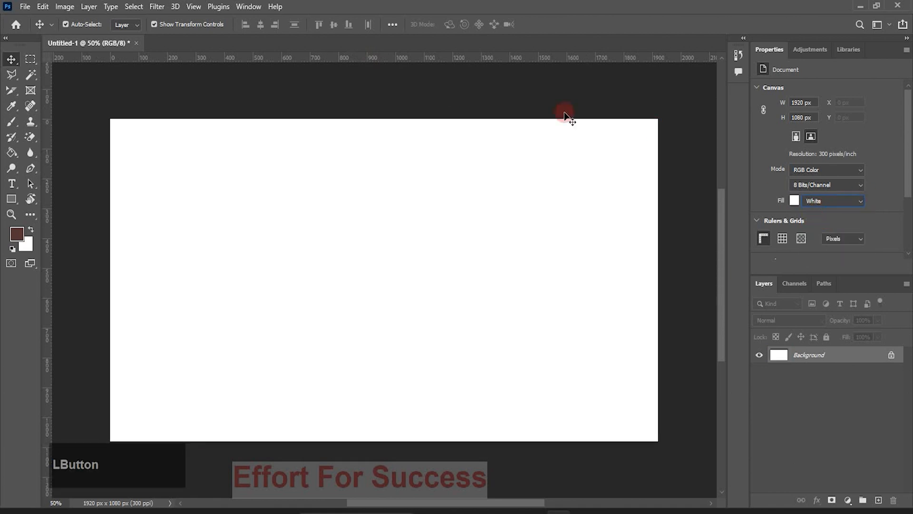
# - Hide the document rulers and show them again
pyautogui.moveTo(907, 171); pyautogui.dragTo(904, 226)
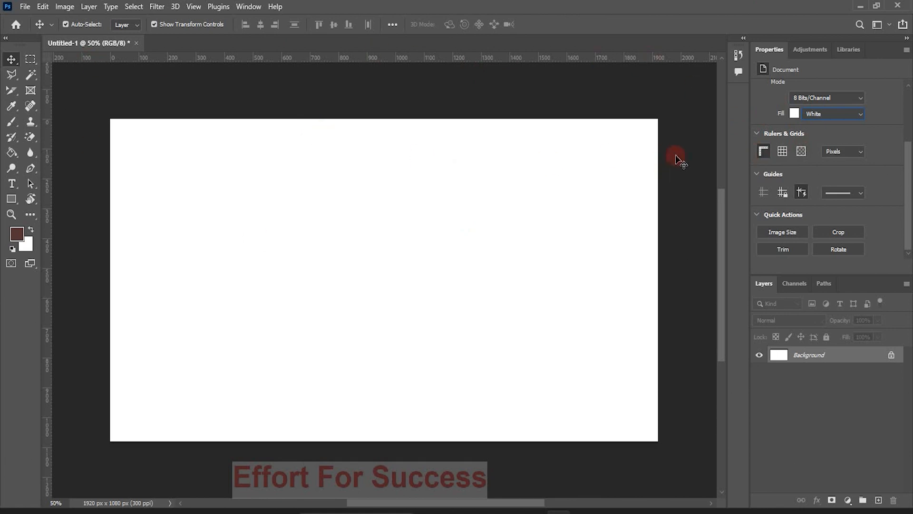
pyautogui.click(765, 152)
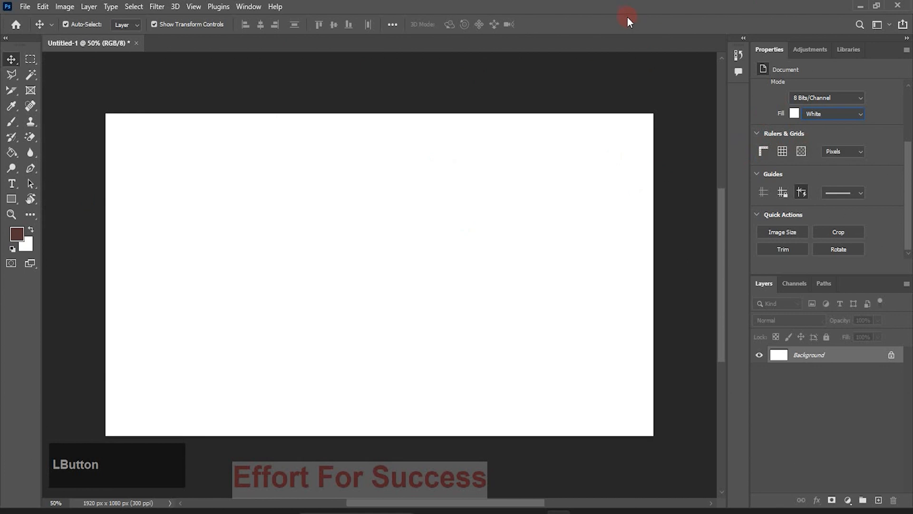
pyautogui.click(762, 152)
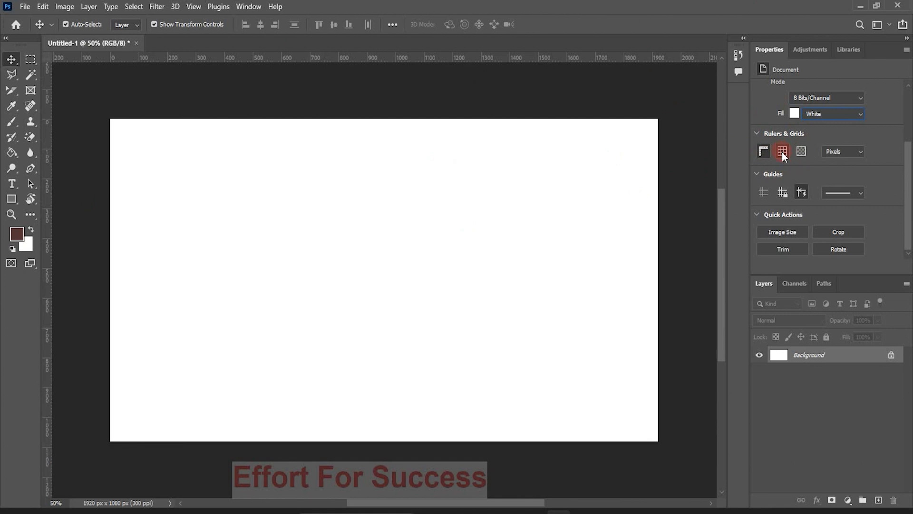
# - Show the grid over the canvas, check the available ruler units, and hide the grid again
pyautogui.click(782, 152)
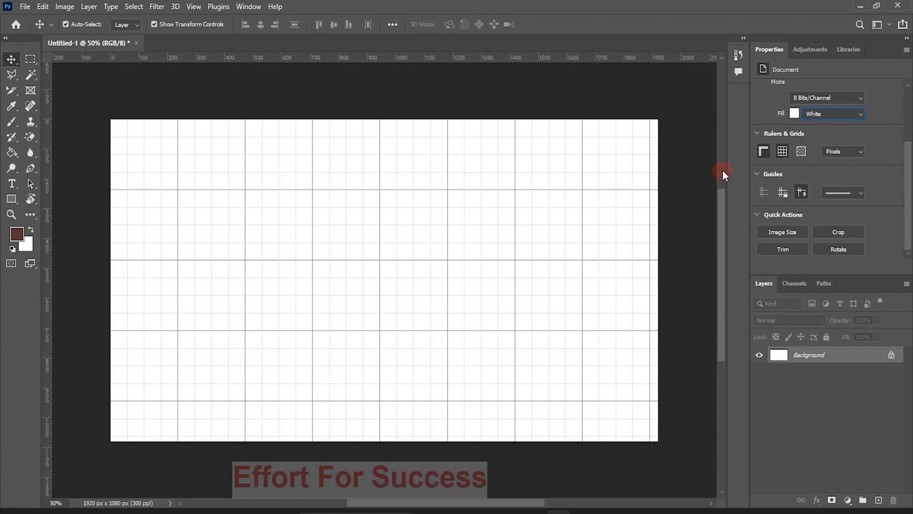
pyautogui.click(860, 152)
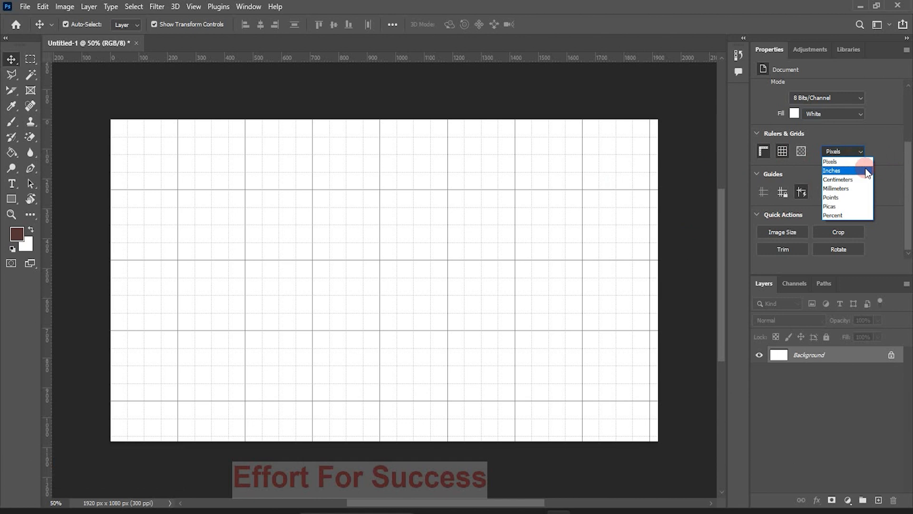
pyautogui.click(780, 155)
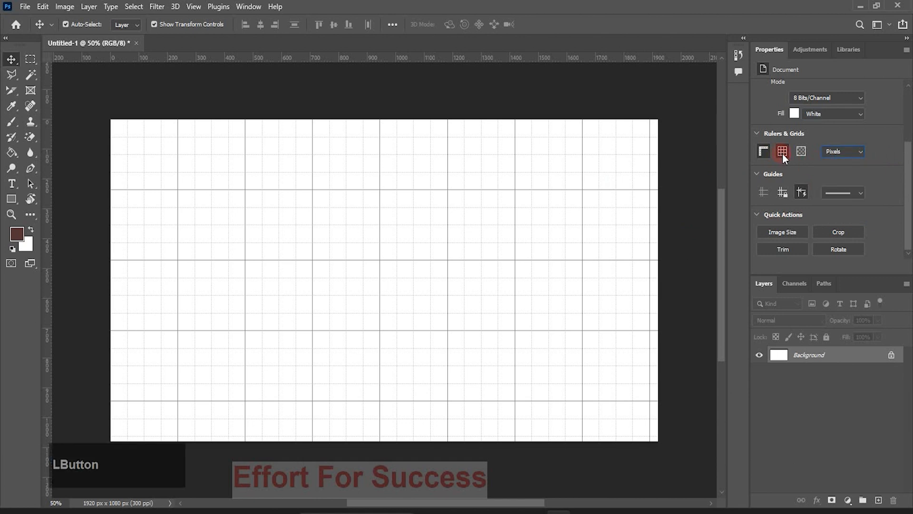
pyautogui.click(783, 153)
# - Set the transparency grid colors to Red in the preferences
pyautogui.click(802, 152)
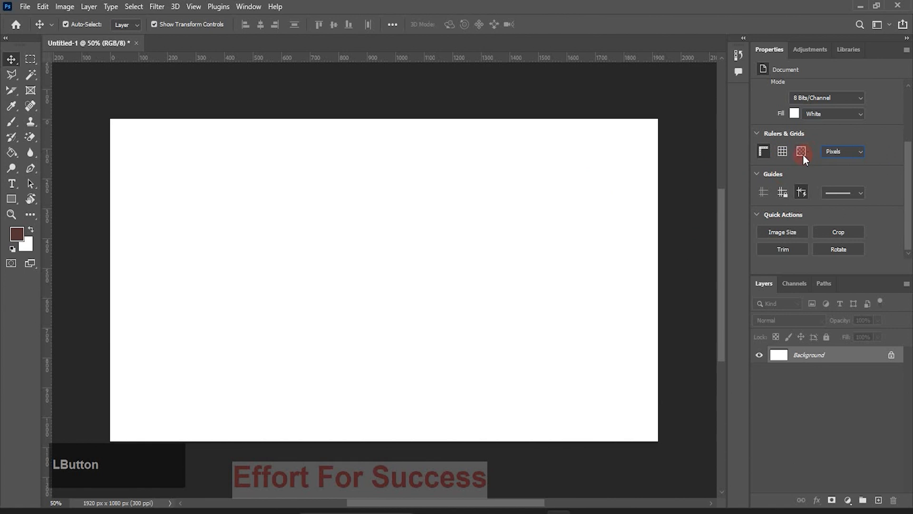
pyautogui.click(803, 154)
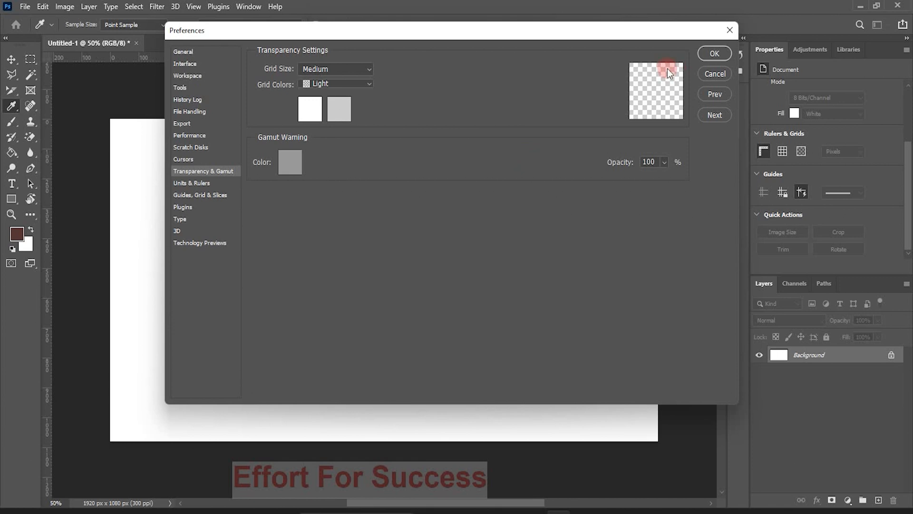
pyautogui.click(367, 83)
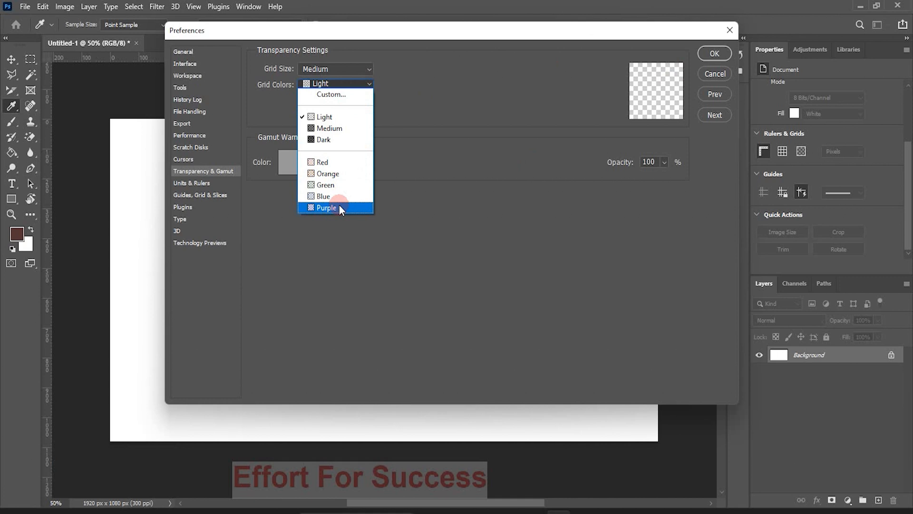
pyautogui.click(327, 166)
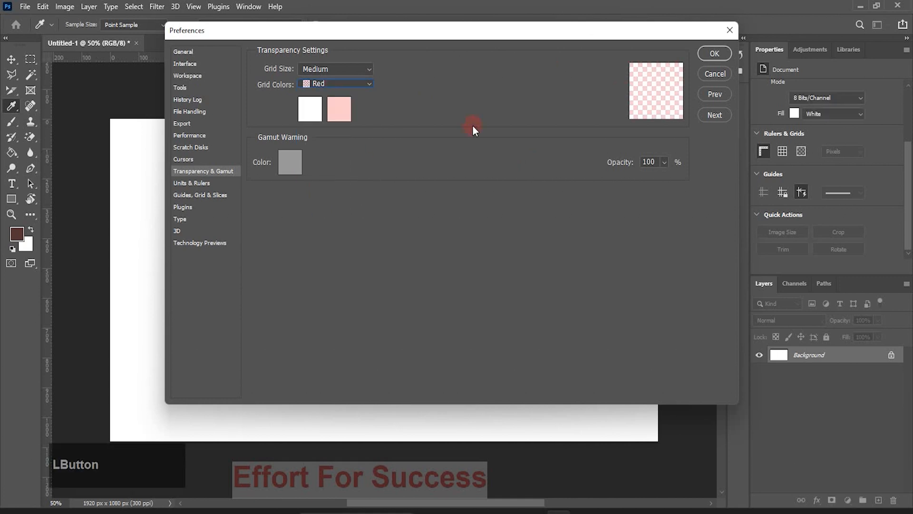
pyautogui.click(702, 54)
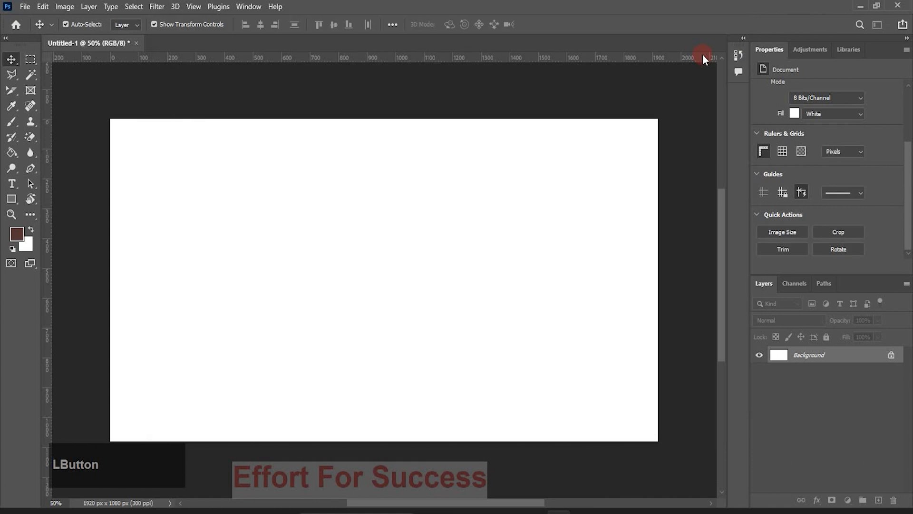
# - Add a new empty layer and hide the Background layer to expose the transparency grid
pyautogui.click(878, 500)
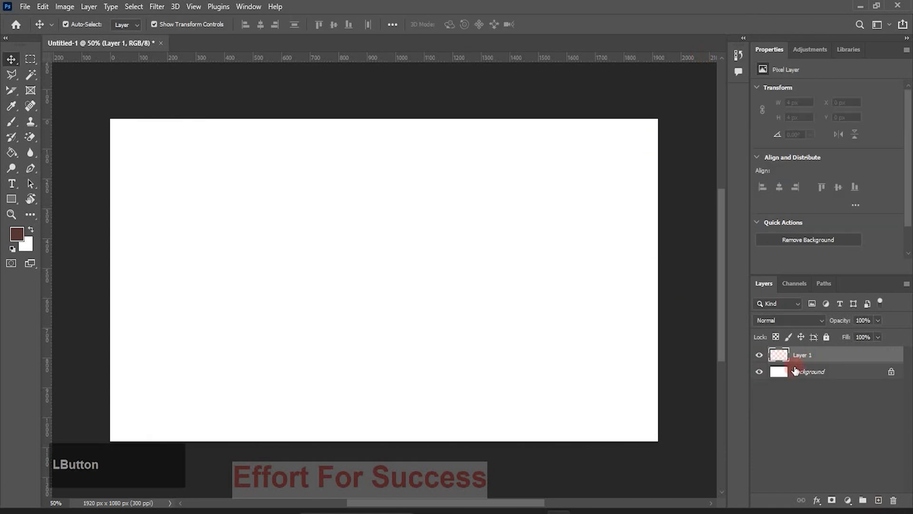
pyautogui.click(760, 372)
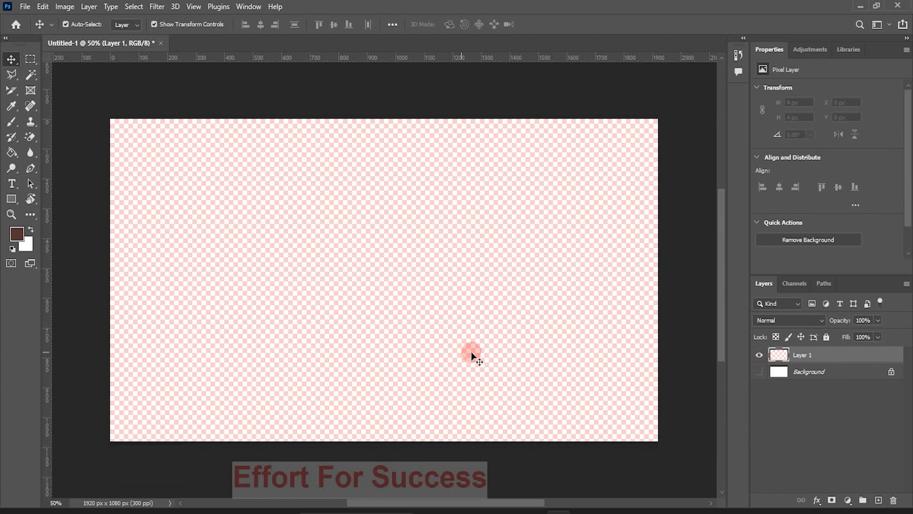
# - Reset the transparency grid colors to Light in the preferences, keeping the grid size at Medium
pyautogui.click(815, 418)
pyautogui.moveTo(909, 192); pyautogui.dragTo(908, 202)
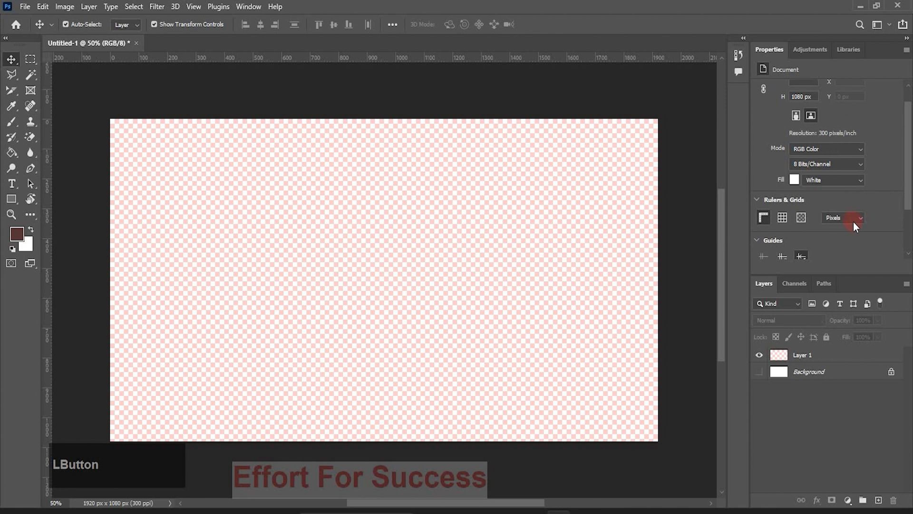
pyautogui.click(802, 217)
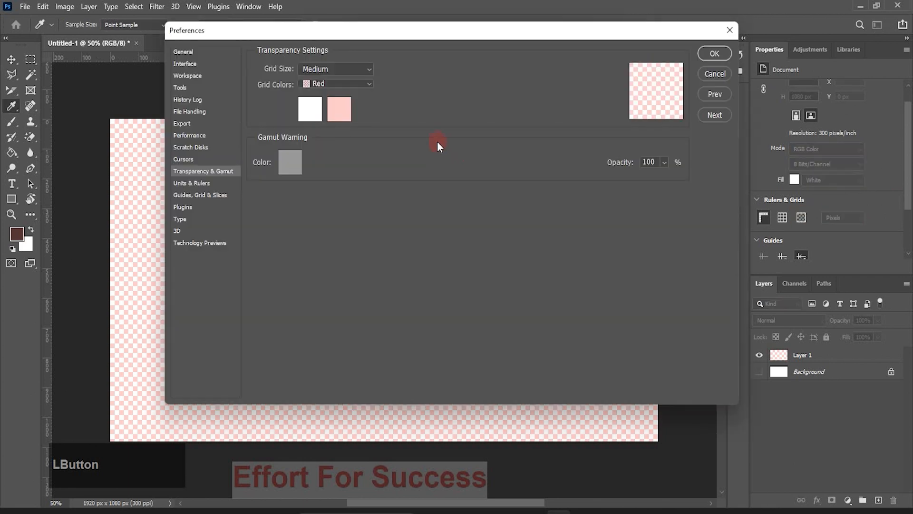
pyautogui.click(368, 81)
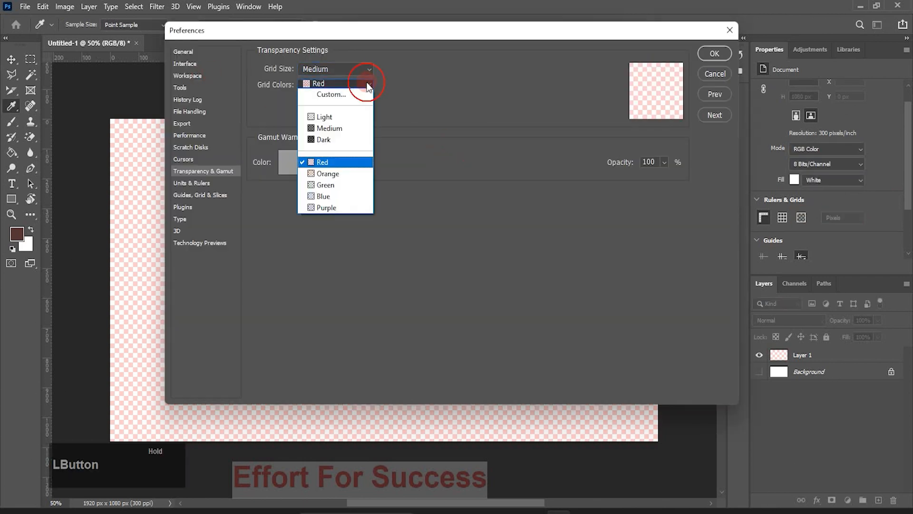
pyautogui.click(323, 117)
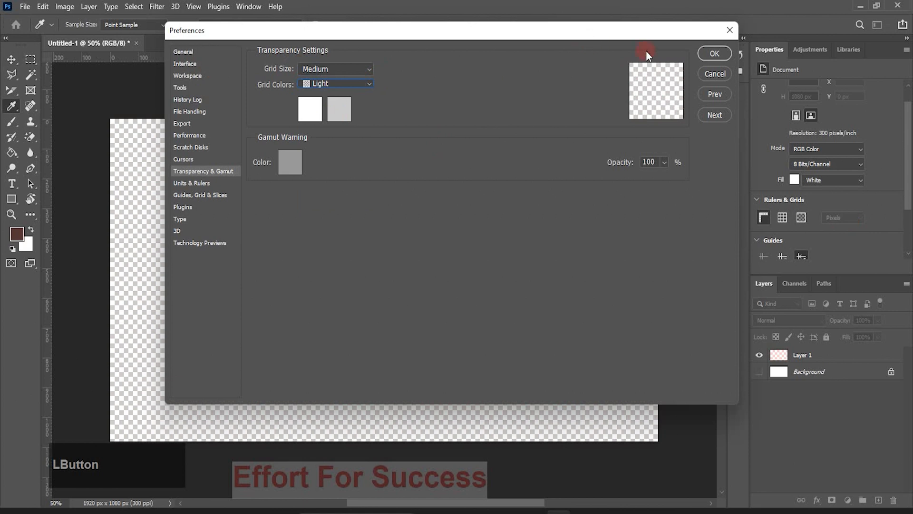
pyautogui.click(369, 70)
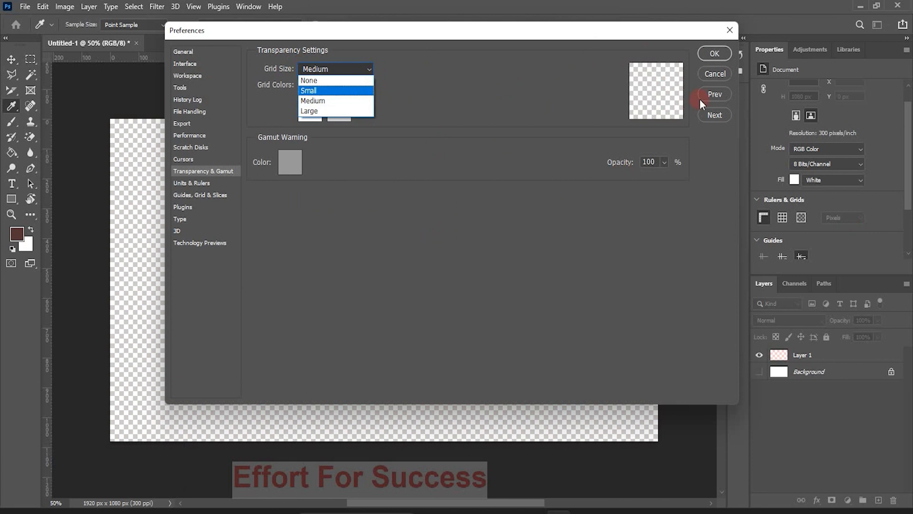
pyautogui.click(709, 56)
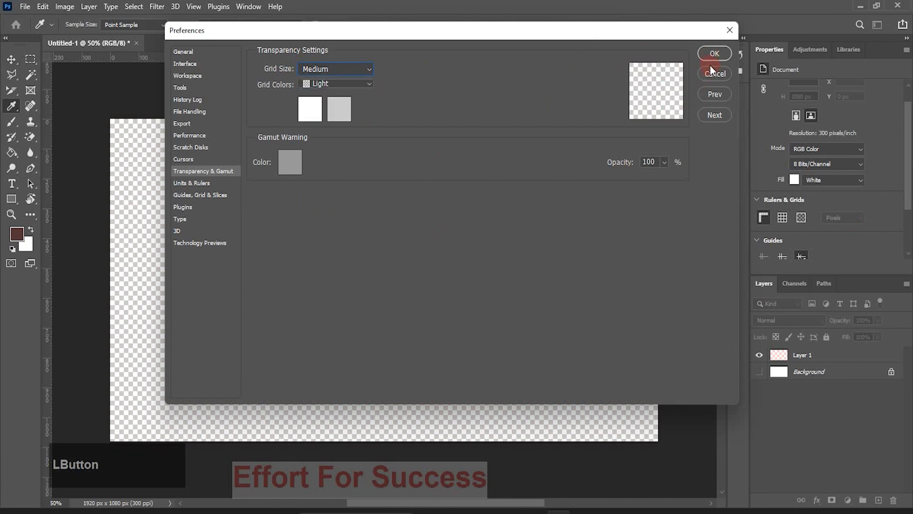
pyautogui.click(714, 54)
# - Show the Background layer again and delete Layer 1
pyautogui.press('v')
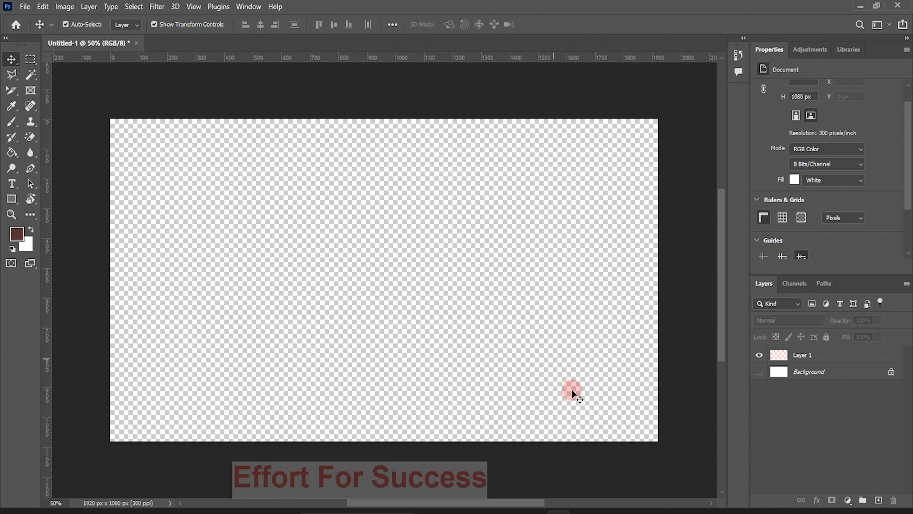
pyautogui.click(761, 372)
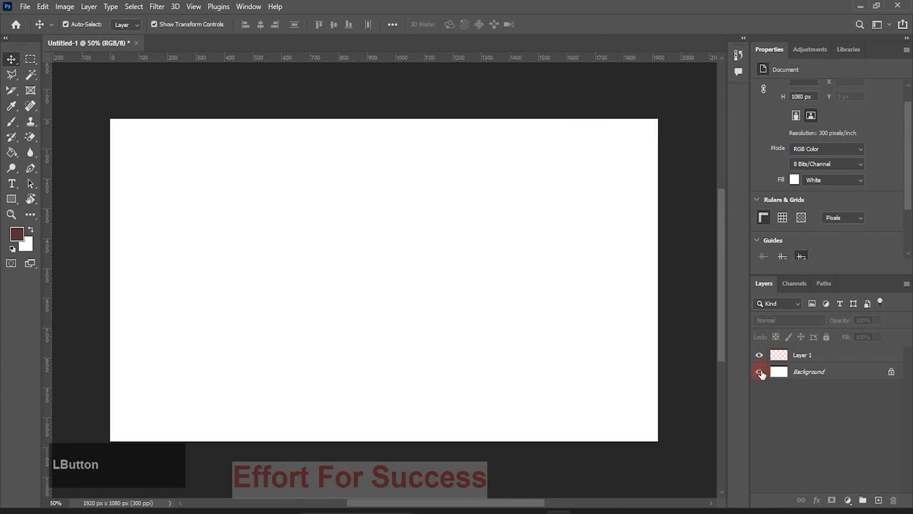
pyautogui.moveTo(836, 360); pyautogui.dragTo(892, 500)
# - Add two horizontal guides at about 210 and 450 px and two vertical guides at about 690 and 1000 px
pyautogui.moveTo(908, 202); pyautogui.dragTo(907, 245)
pyautogui.click(761, 191)
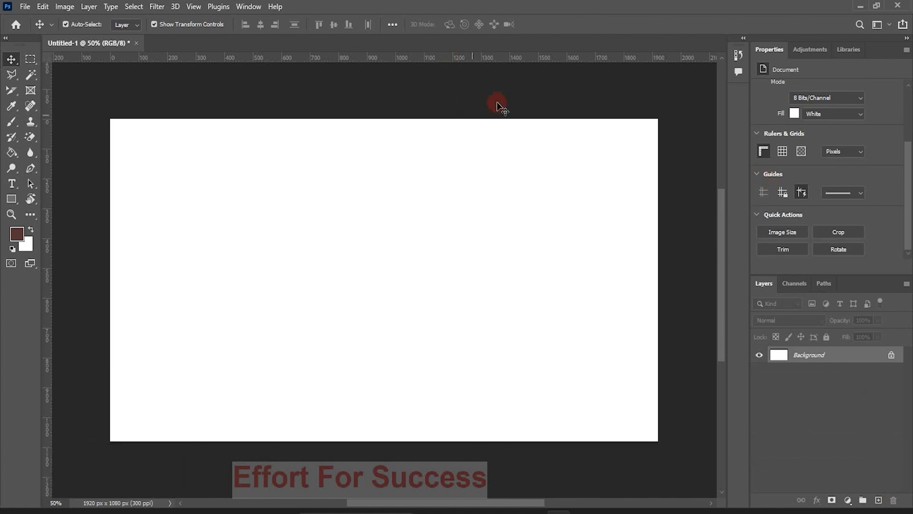
pyautogui.moveTo(467, 57); pyautogui.dragTo(491, 259)
pyautogui.moveTo(506, 55); pyautogui.dragTo(519, 181)
pyautogui.moveTo(50, 225); pyautogui.dragTo(306, 256)
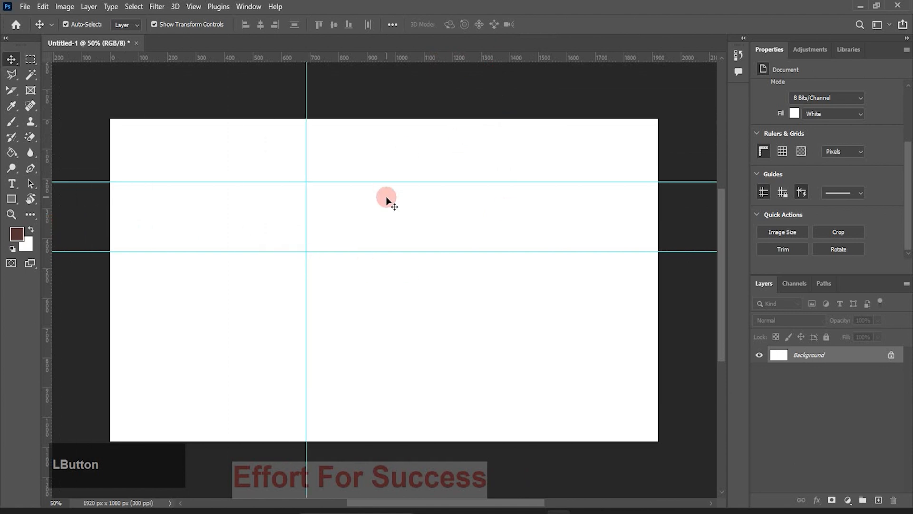
pyautogui.moveTo(49, 218); pyautogui.dragTo(396, 250)
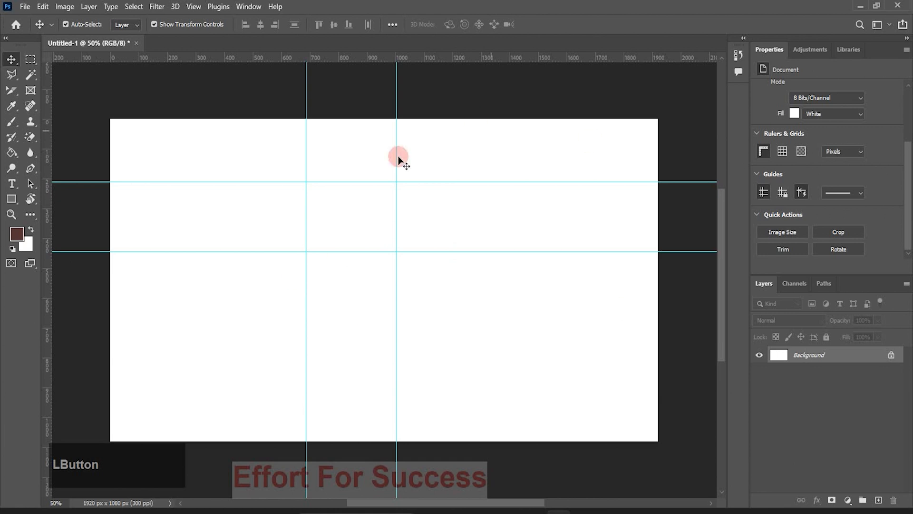
# - Toggle the guides off and on again, and move the vertical guide at 1000 px to about 600 px
pyautogui.click(763, 193)
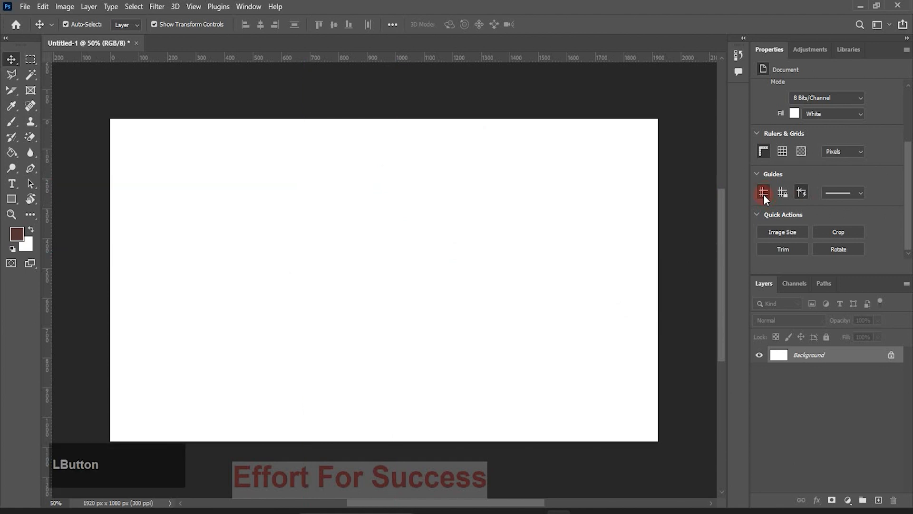
pyautogui.click(763, 193)
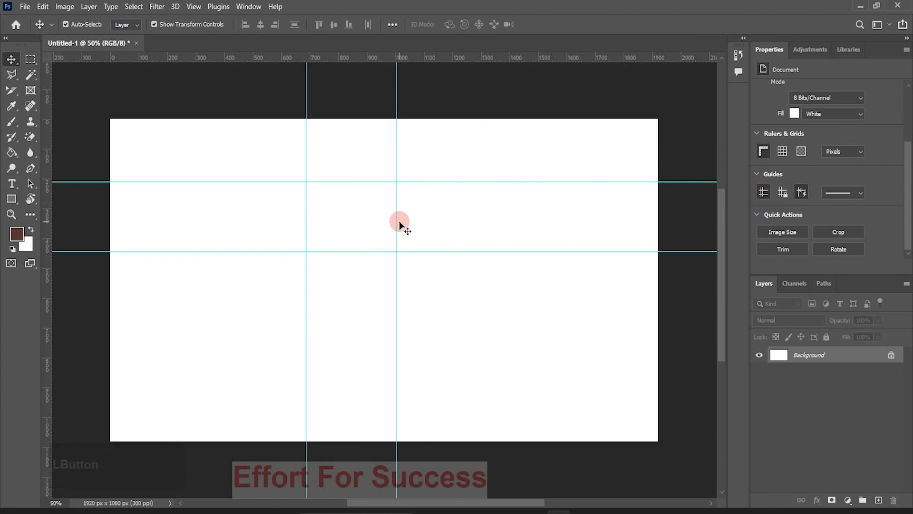
pyautogui.moveTo(396, 223); pyautogui.dragTo(284, 226)
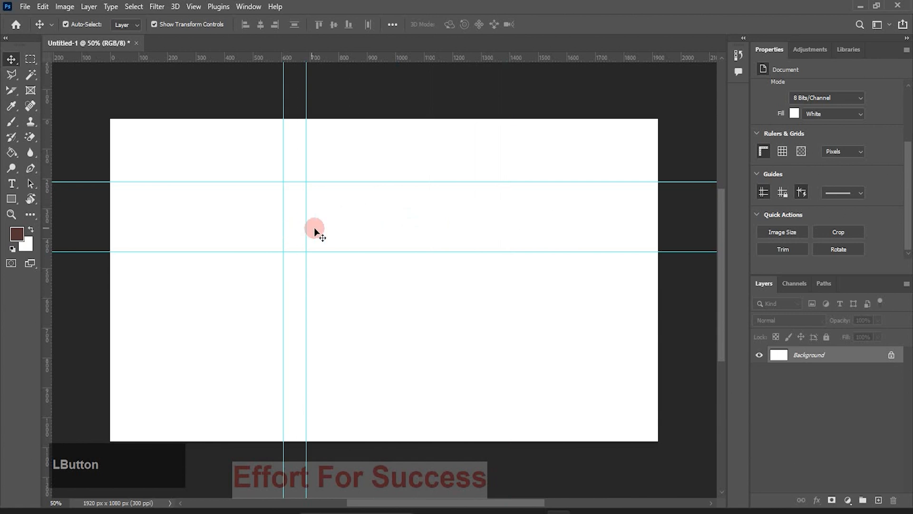
# - Lock the guides, try to move the vertical guide near 600 px, and unlock them again
pyautogui.click(782, 192)
pyautogui.moveTo(281, 219); pyautogui.dragTo(326, 206)
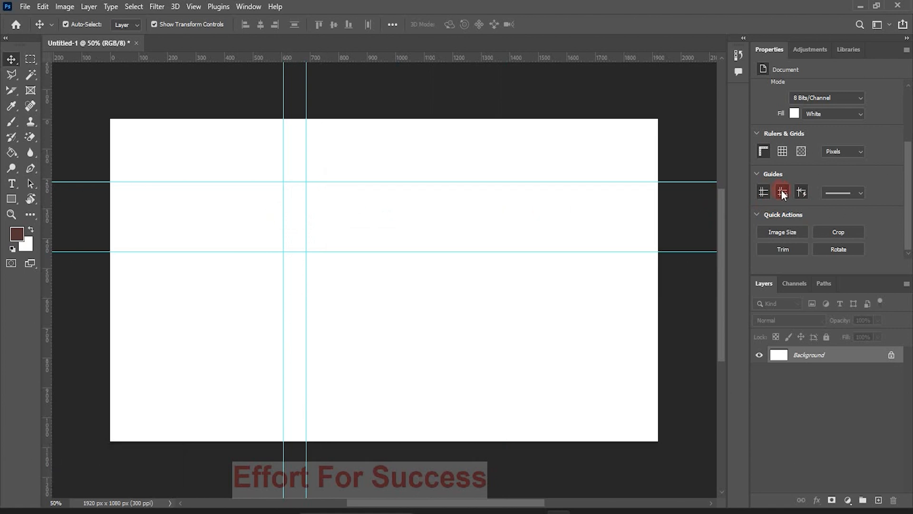
pyautogui.click(783, 192)
# - Switch the guide line style to dashed and back to solid
pyautogui.click(858, 192)
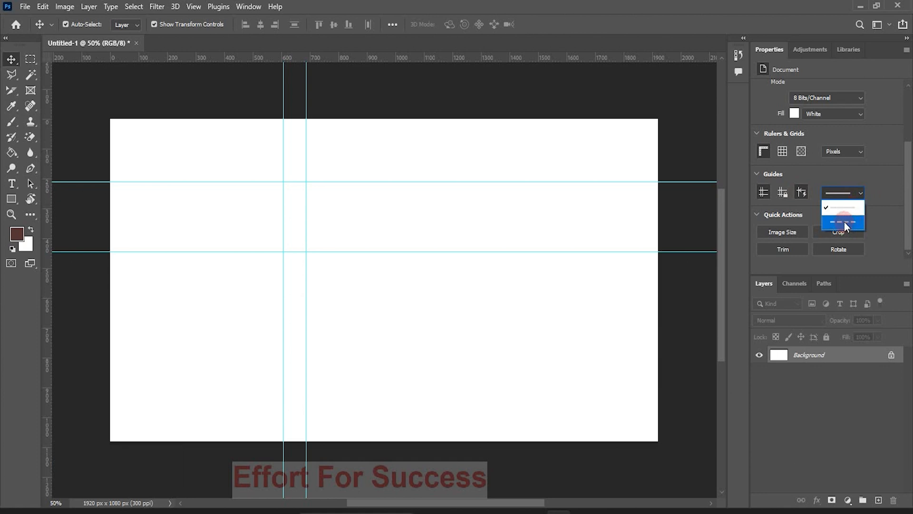
pyautogui.click(844, 221)
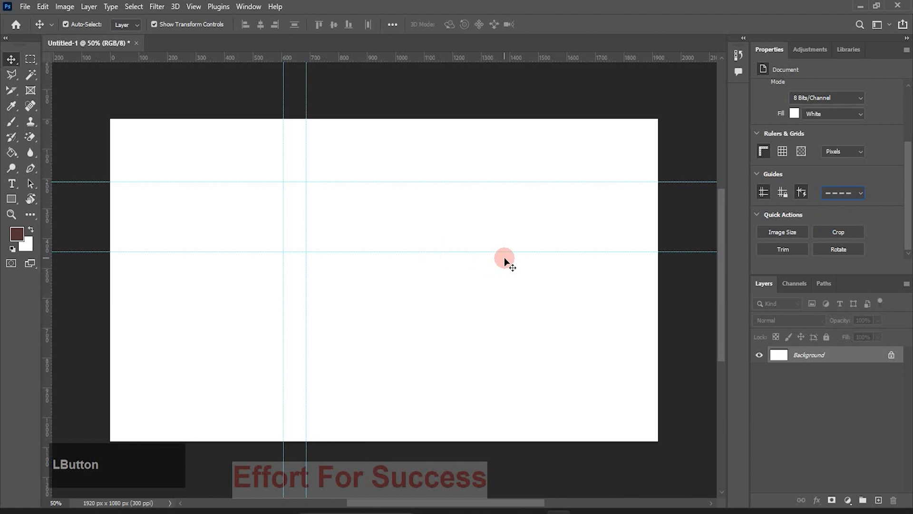
pyautogui.click(860, 194)
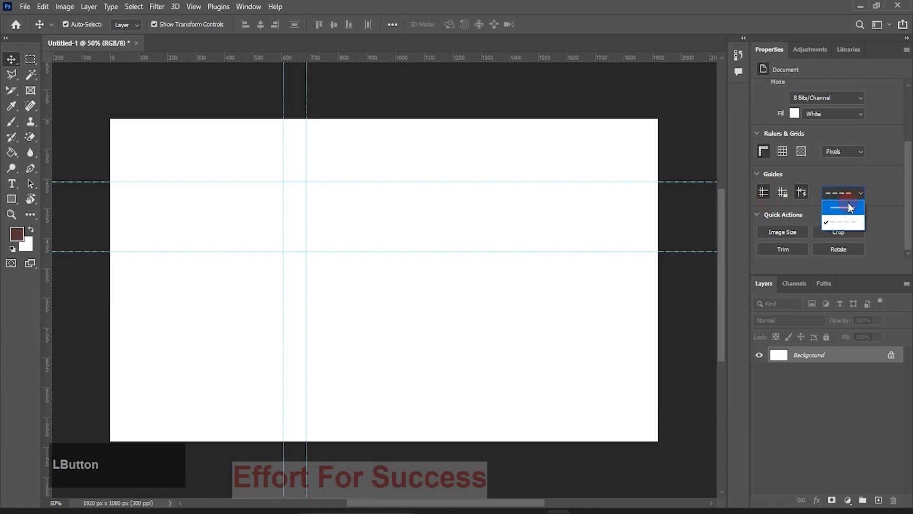
pyautogui.click(849, 206)
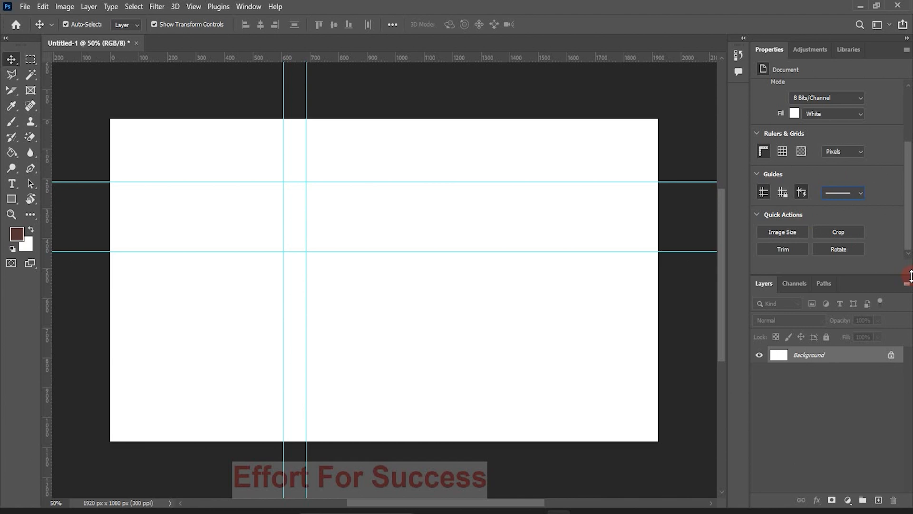
# - Hide all guides on the canvas
pyautogui.click(194, 6)
pyautogui.click(396, 195)
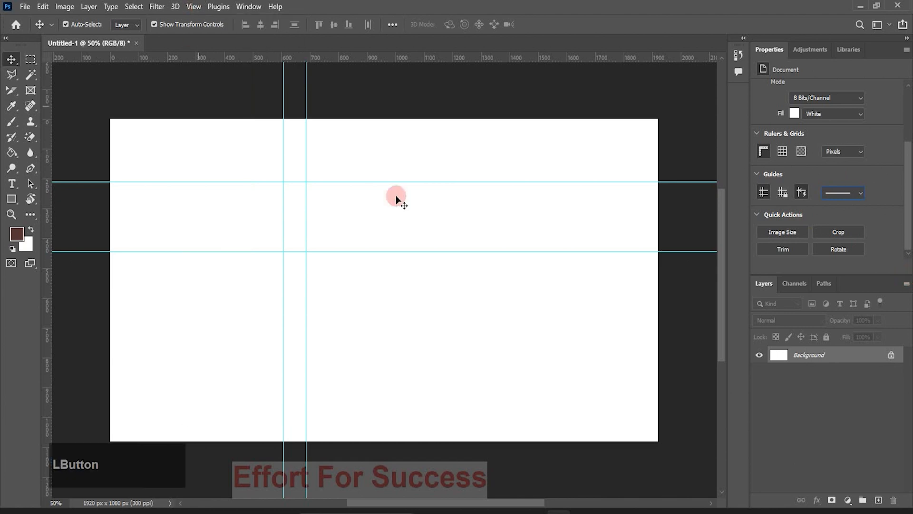
pyautogui.click(764, 192)
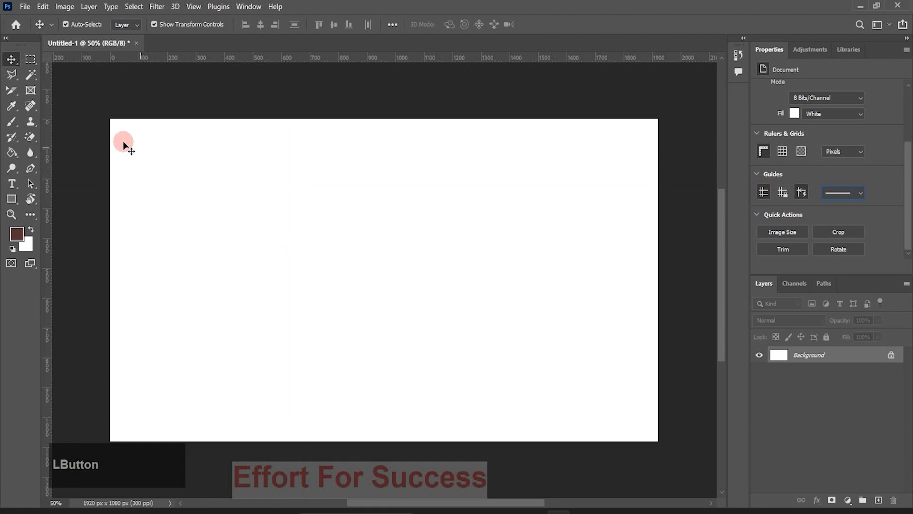
# - Place the photo of the modern house with a pool from the Downloads folder as a linked image
pyautogui.click(25, 7)
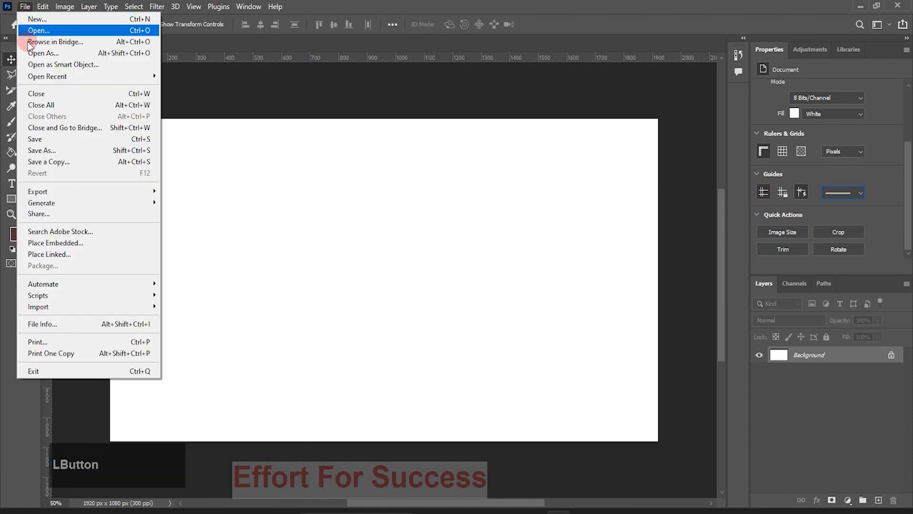
pyautogui.click(58, 256)
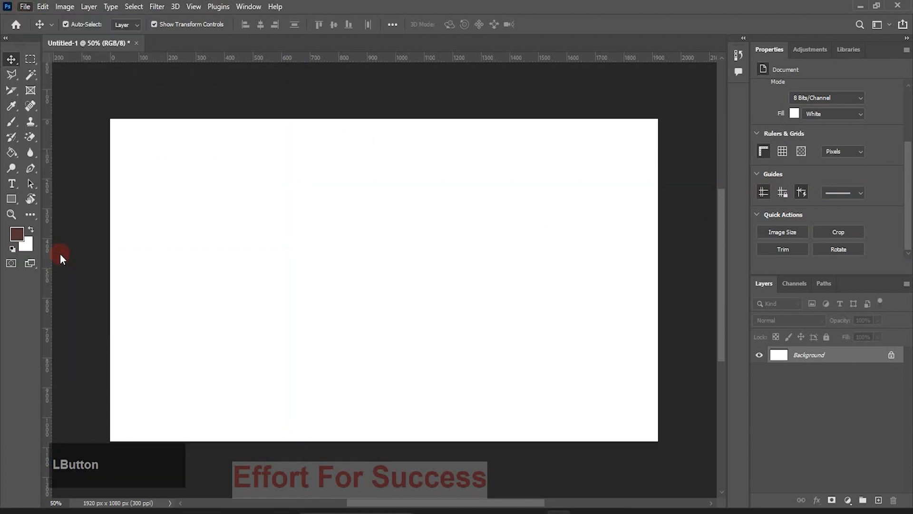
pyautogui.click(132, 114)
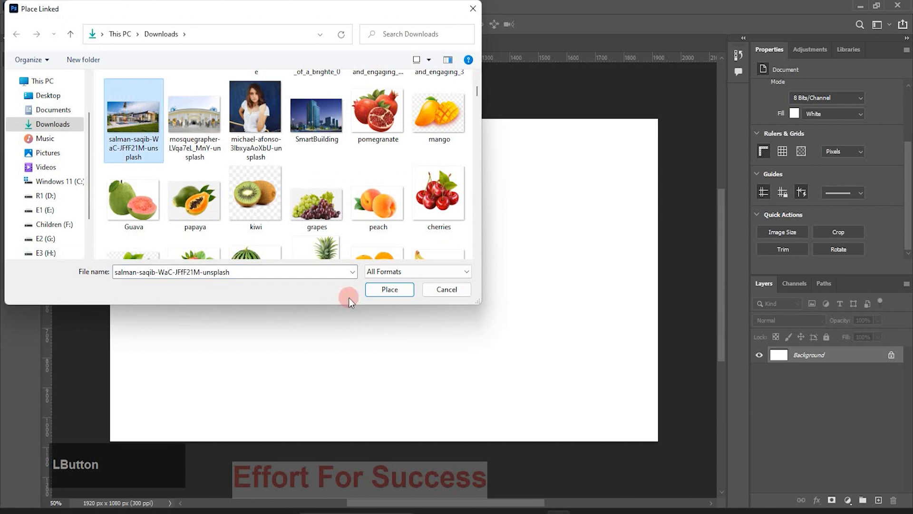
pyautogui.click(388, 291)
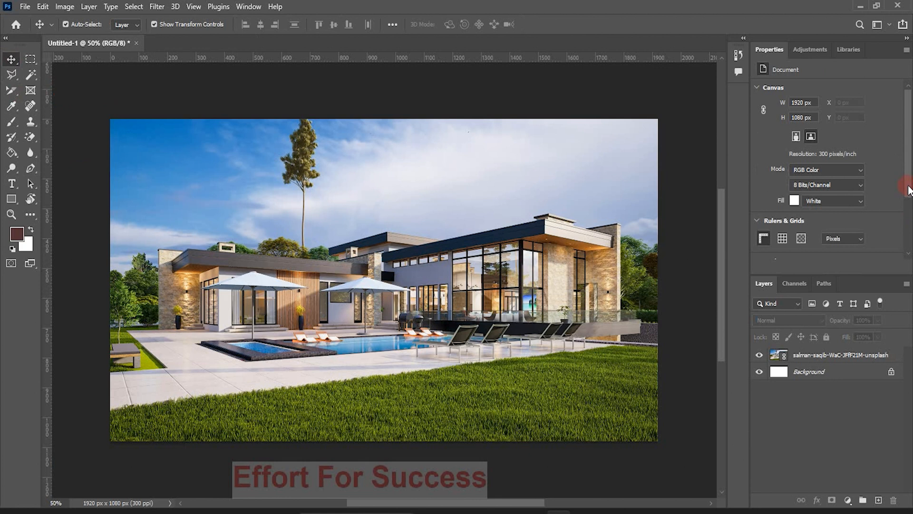
# - Examine the Image Size settings, including the Fit To presets, width units and Resample methods, and leave without applying changes
pyautogui.moveTo(908, 189); pyautogui.dragTo(907, 255)
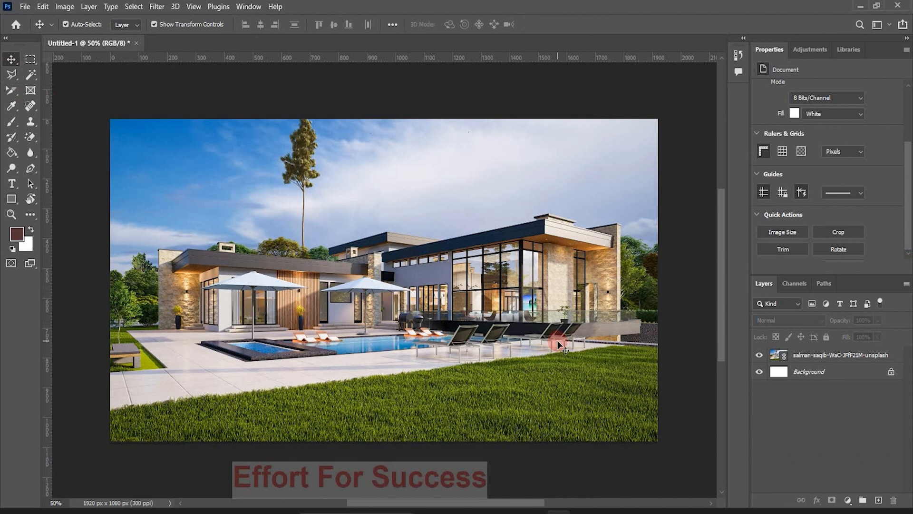
pyautogui.click(779, 232)
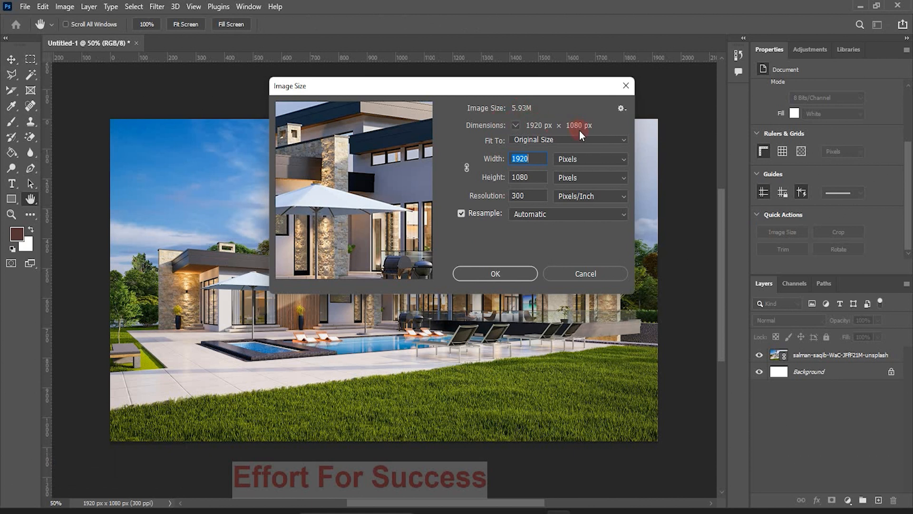
pyautogui.click(623, 143)
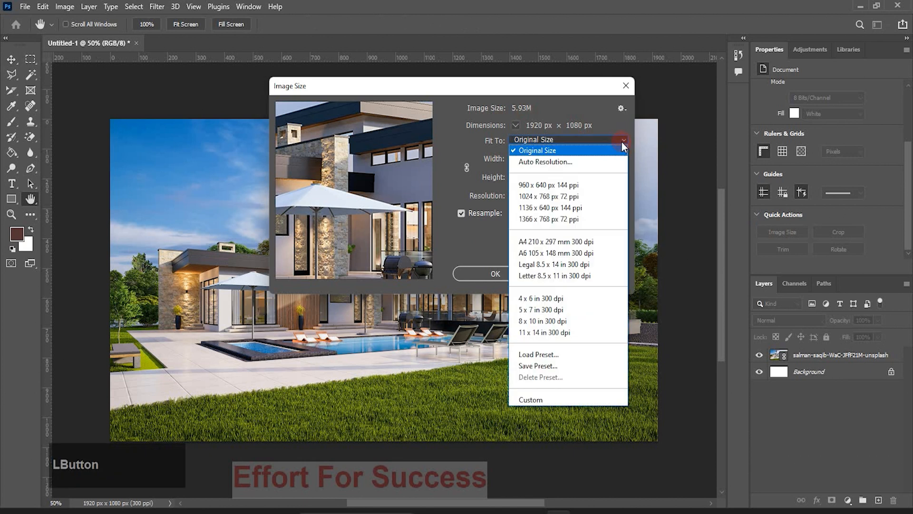
pyautogui.click(622, 142)
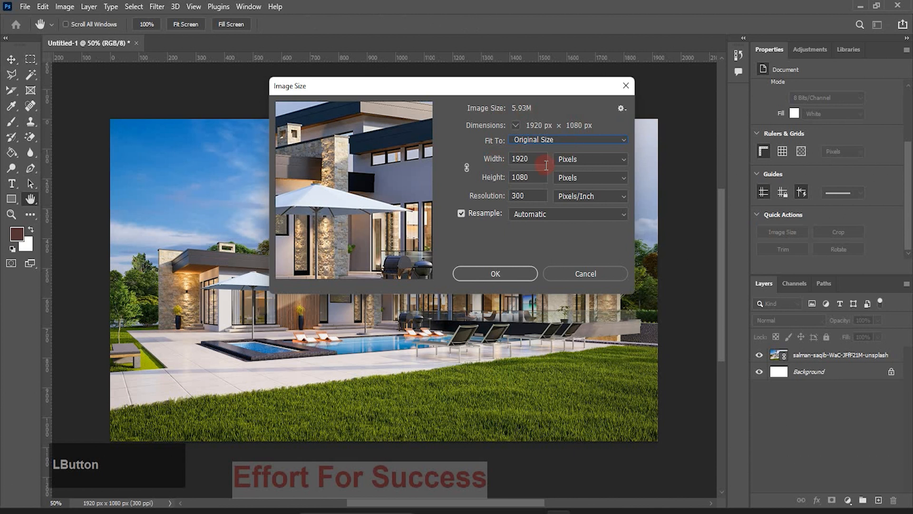
pyautogui.click(623, 162)
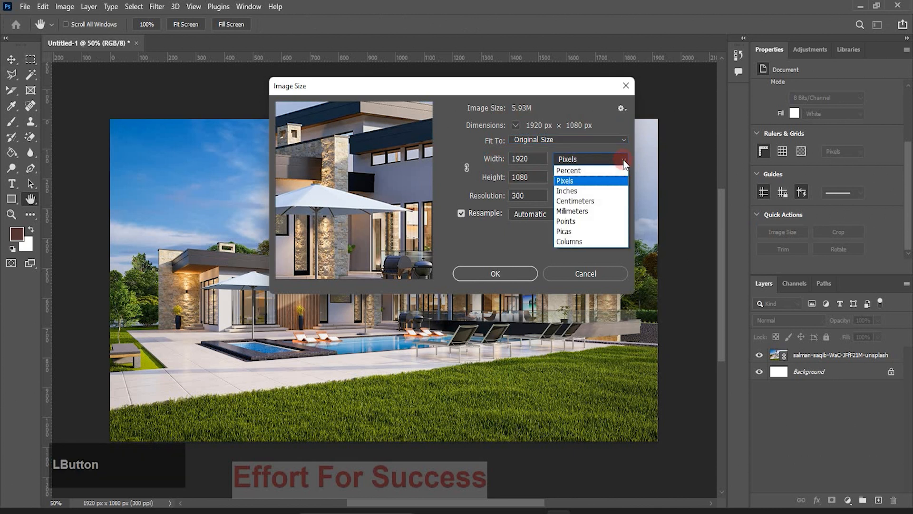
pyautogui.click(623, 160)
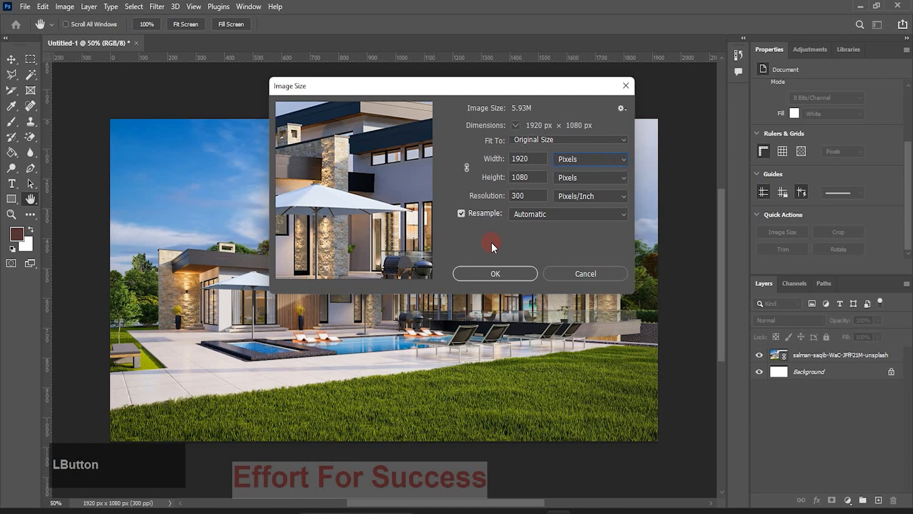
pyautogui.click(619, 216)
pyautogui.click(625, 216)
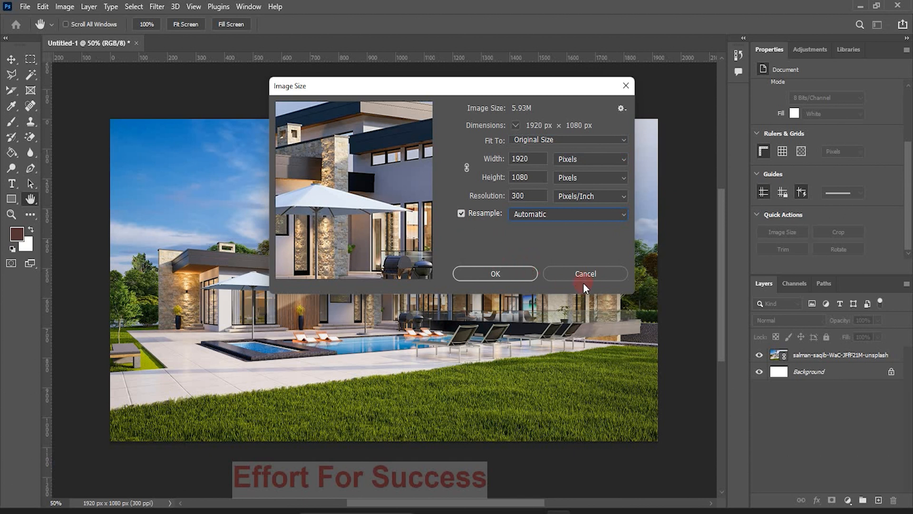
pyautogui.click(594, 276)
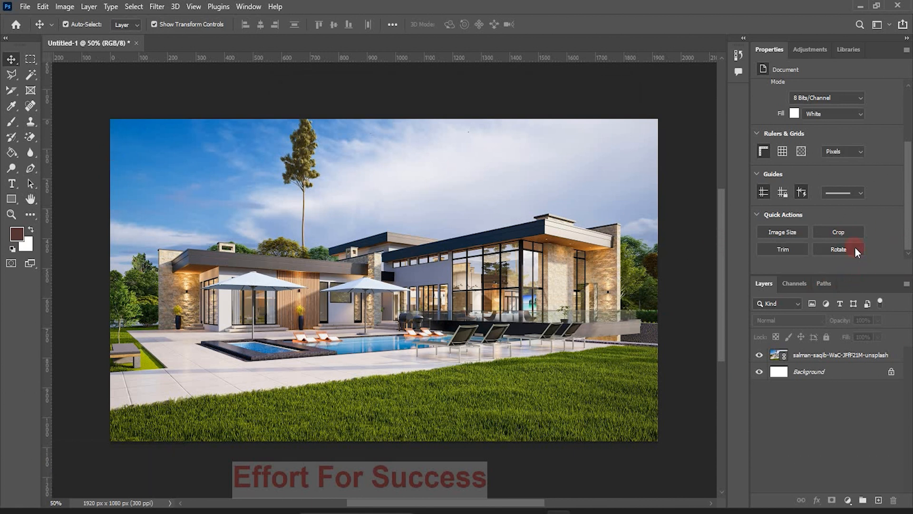
# - Crop the right side of the canvas to a width of 1500 px and undo the crop
pyautogui.click(849, 232)
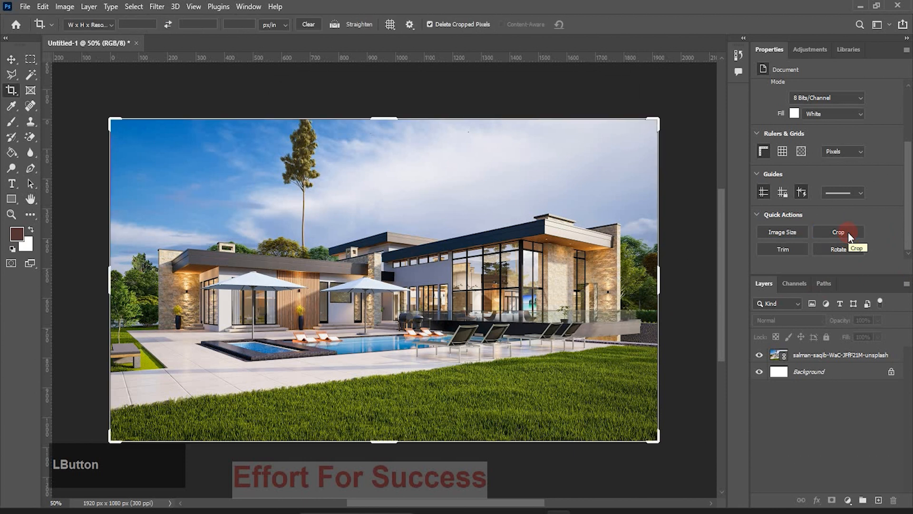
pyautogui.moveTo(659, 277); pyautogui.dragTo(566, 275)
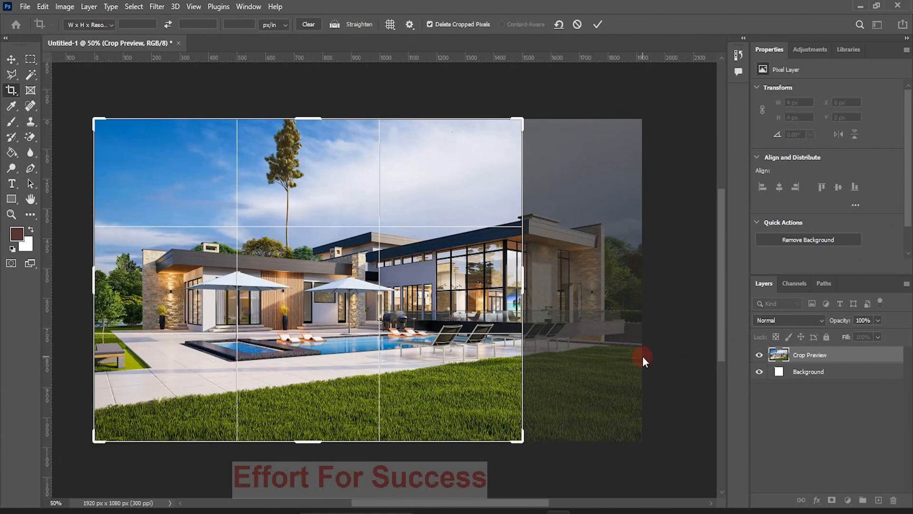
pyautogui.press('Return')
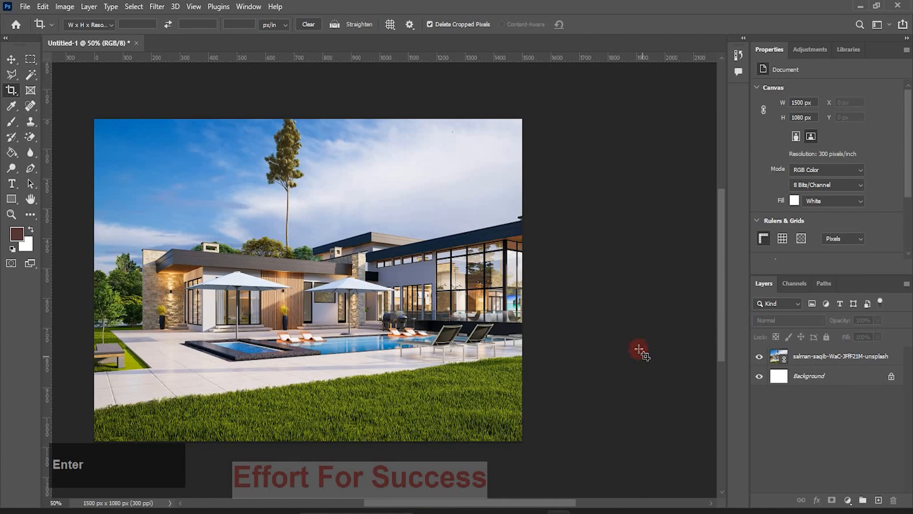
pyautogui.moveTo(908, 180); pyautogui.dragTo(907, 236)
pyautogui.click(798, 201)
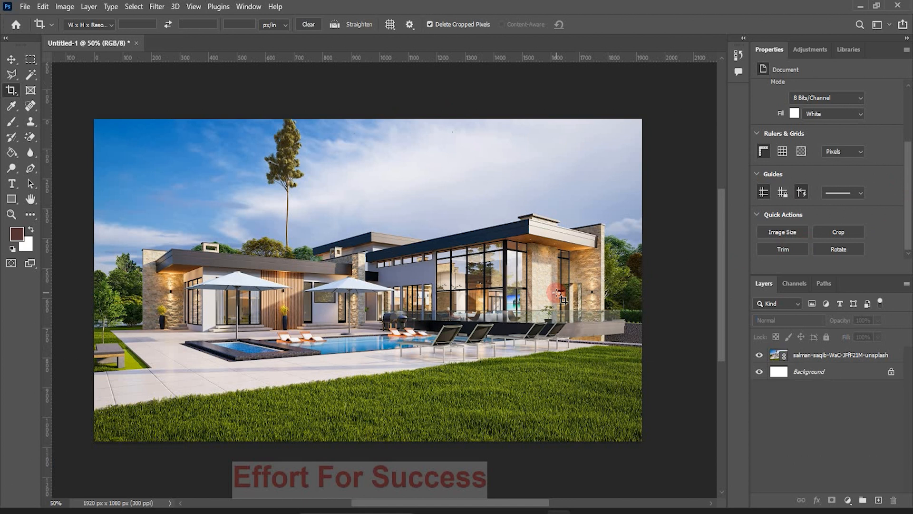
# - Scale the linked house image down around its center to about 1082 × 608 px and deselect it
pyautogui.click(11, 59)
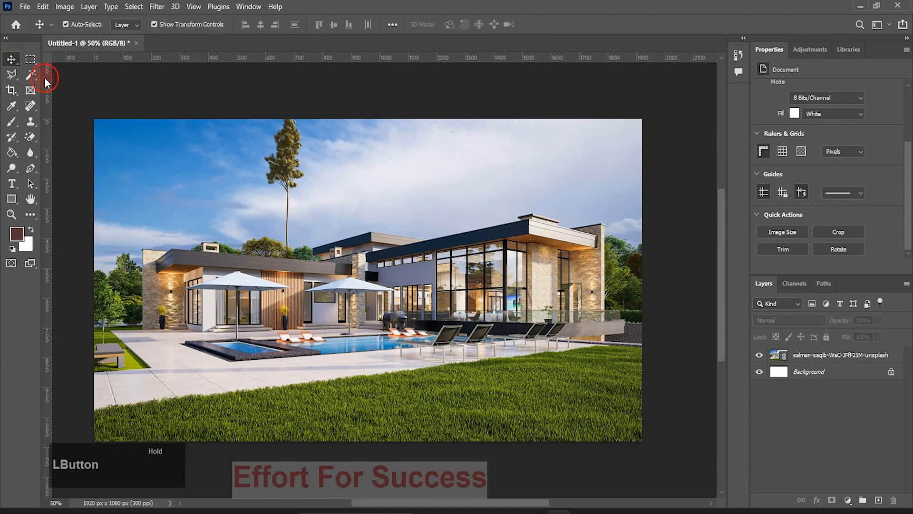
pyautogui.click(630, 282)
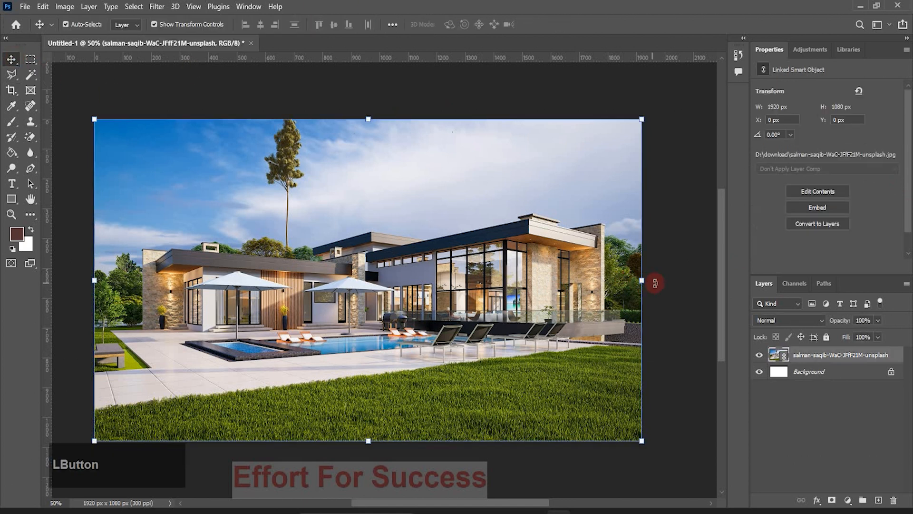
pyautogui.moveTo(642, 280); pyautogui.dragTo(464, 278)
pyautogui.click(13, 60)
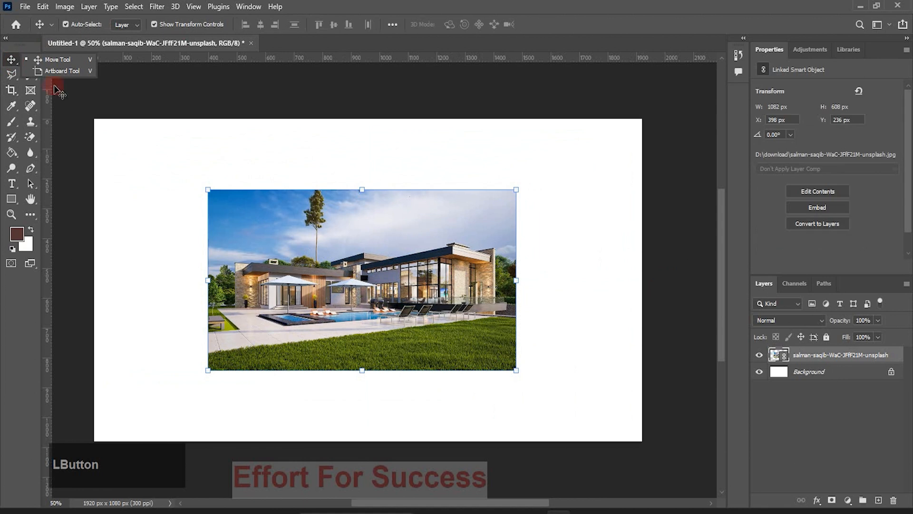
pyautogui.click(301, 227)
pyautogui.moveTo(907, 153); pyautogui.dragTo(909, 251)
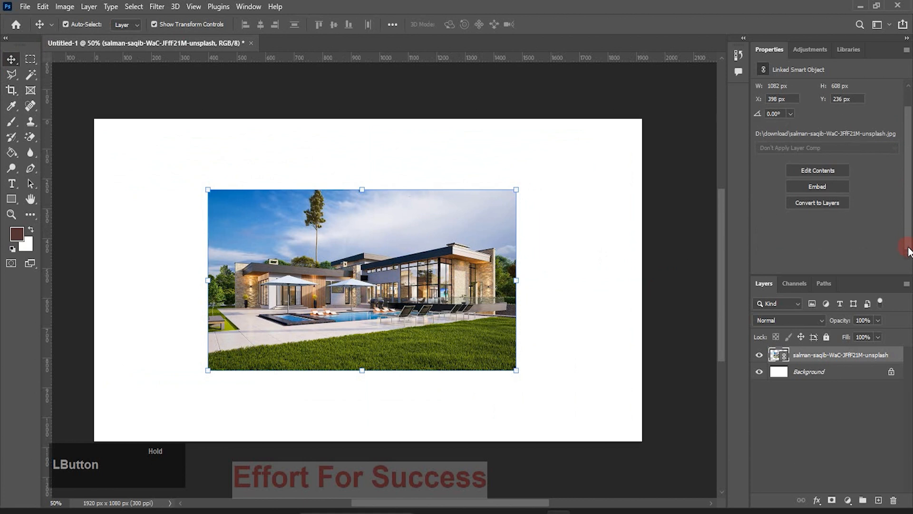
pyautogui.click(677, 257)
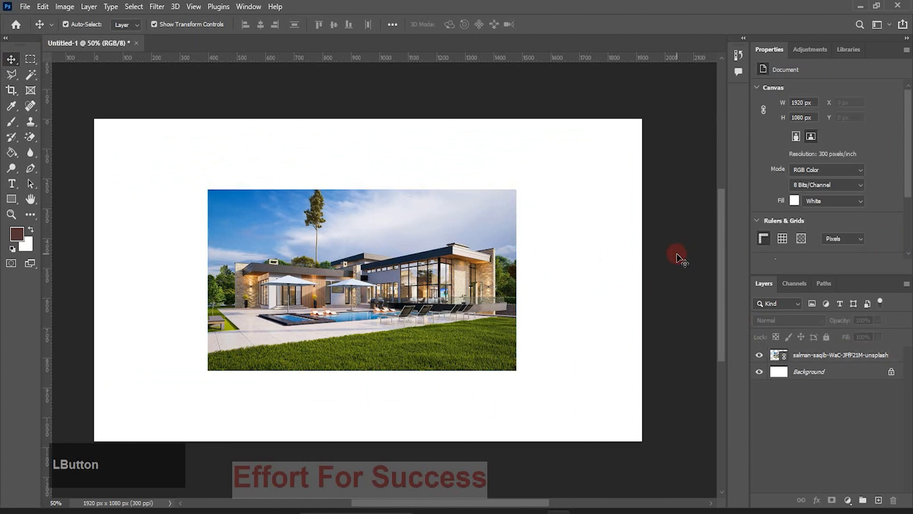
# - Trim the canvas based on Top Left Pixel Color at the top, bottom and left, excluding the right side
pyautogui.moveTo(908, 182); pyautogui.dragTo(803, 248)
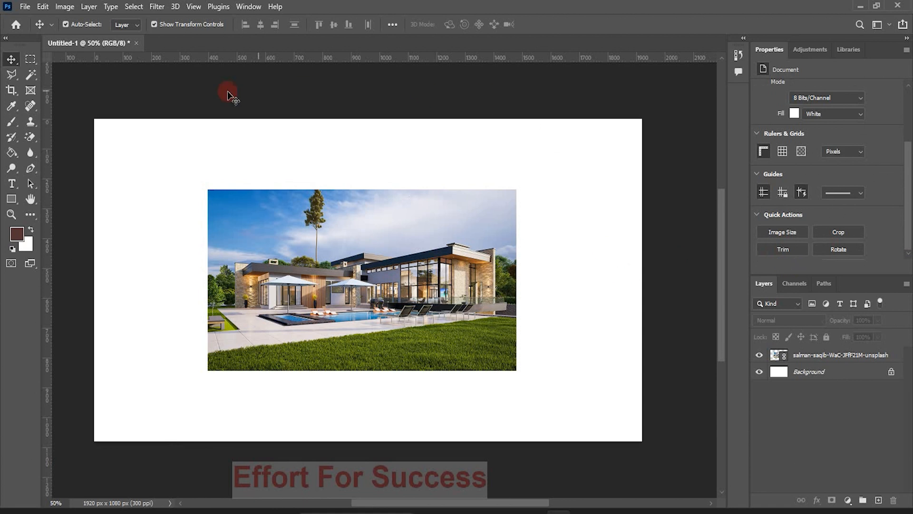
pyautogui.click(802, 250)
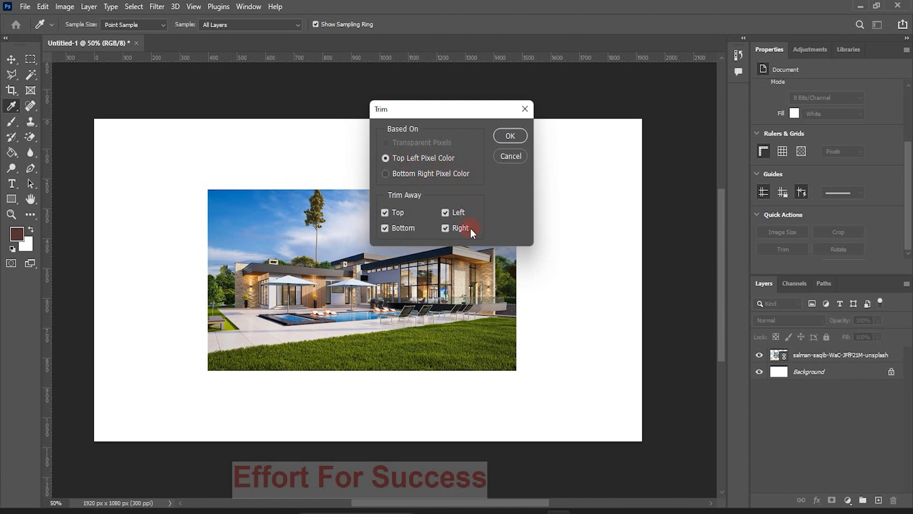
pyautogui.click(445, 228)
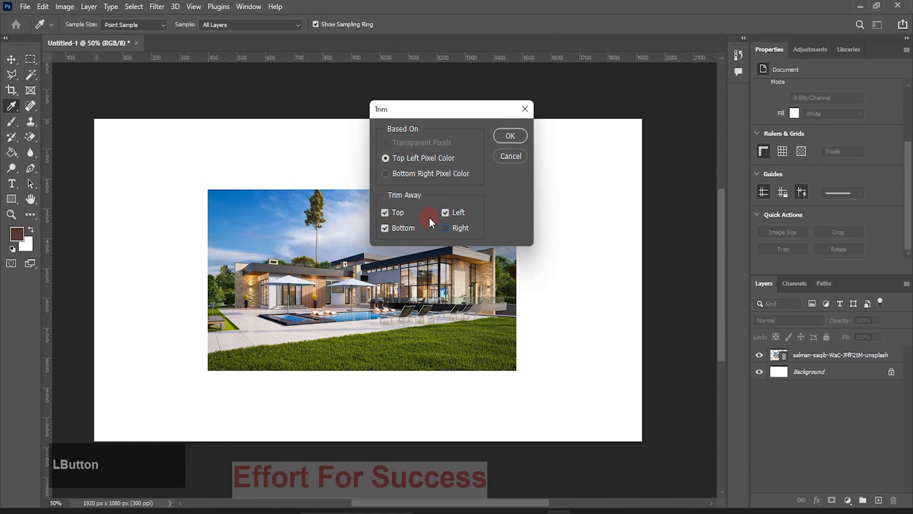
pyautogui.click(509, 136)
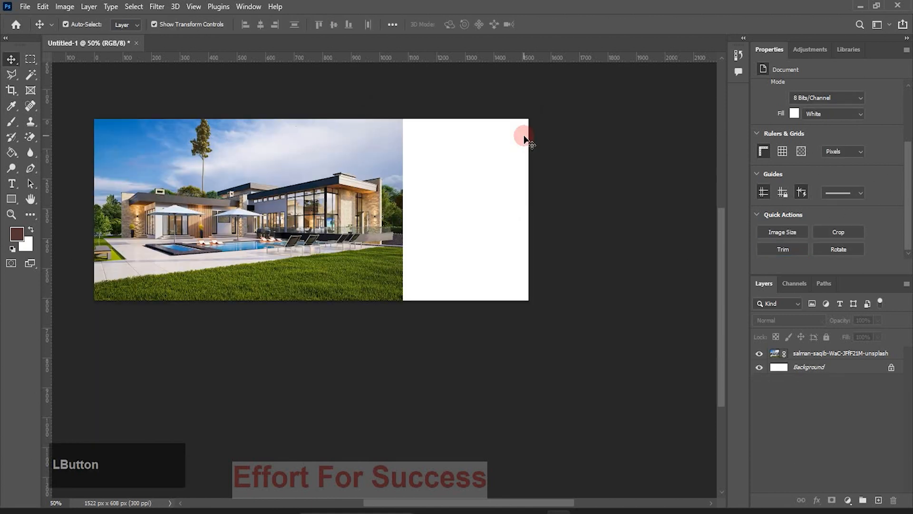
# - Undo the trim of the canvas
pyautogui.click(236, 123)
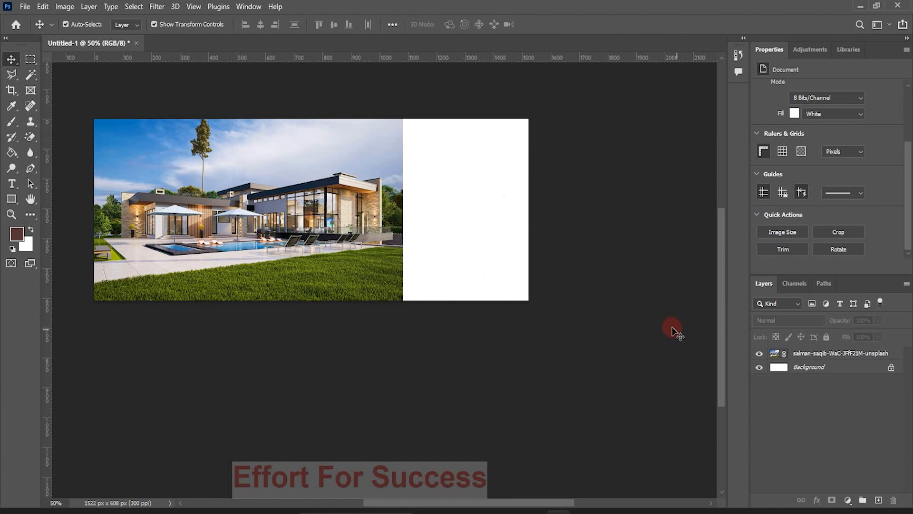
pyautogui.press('ctrl')
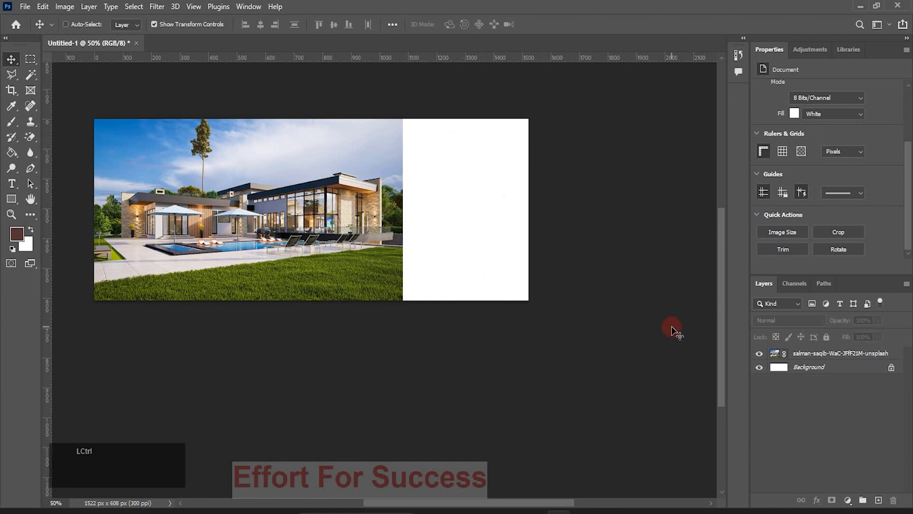
pyautogui.hotkey('ctrl', 'z')
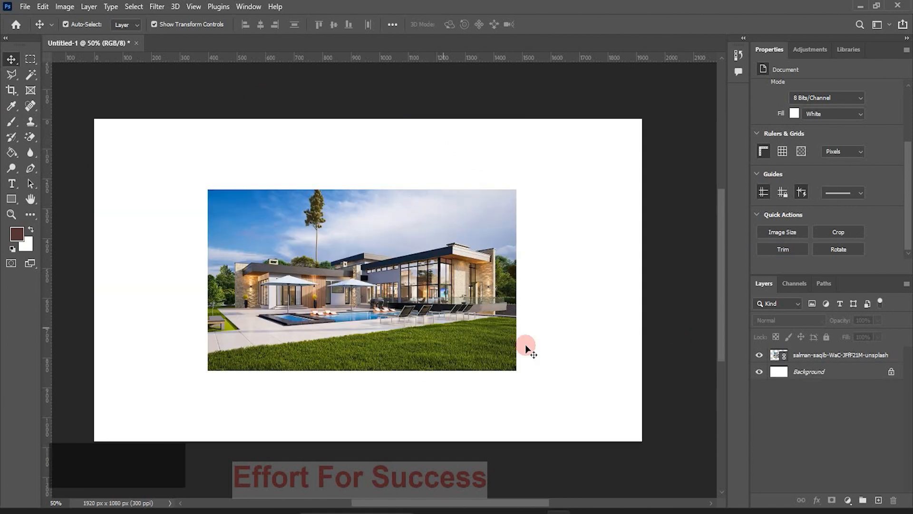
# - Rotate the canvas 45° clockwise and undo the rotation
pyautogui.click(852, 248)
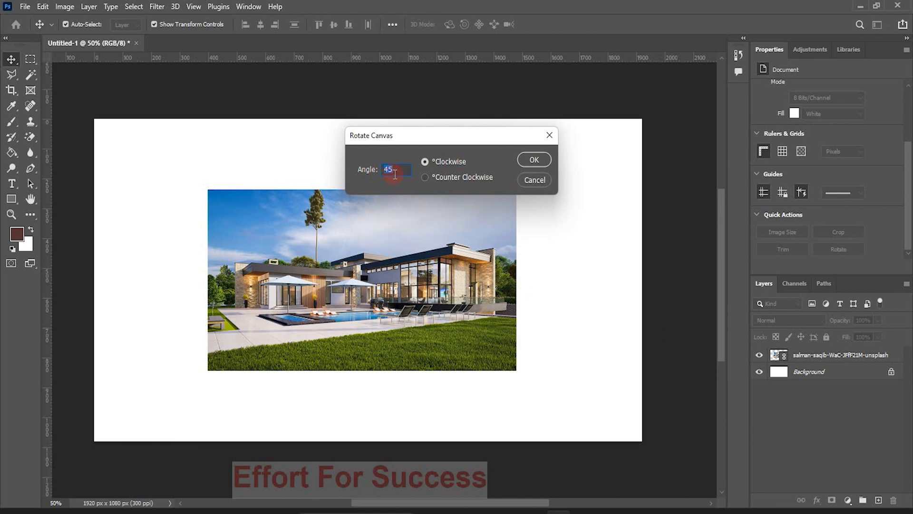
pyautogui.click(534, 160)
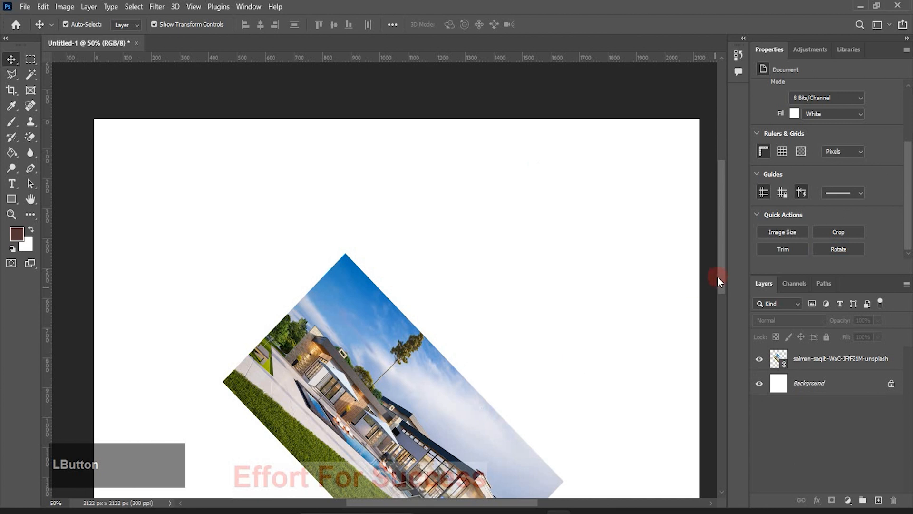
pyautogui.moveTo(717, 275); pyautogui.dragTo(715, 309)
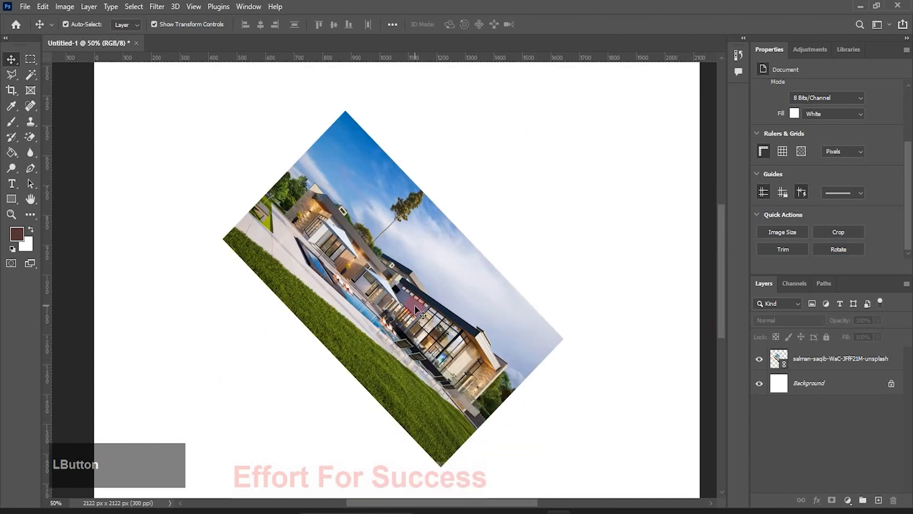
pyautogui.hotkey('ctrl', 'z')
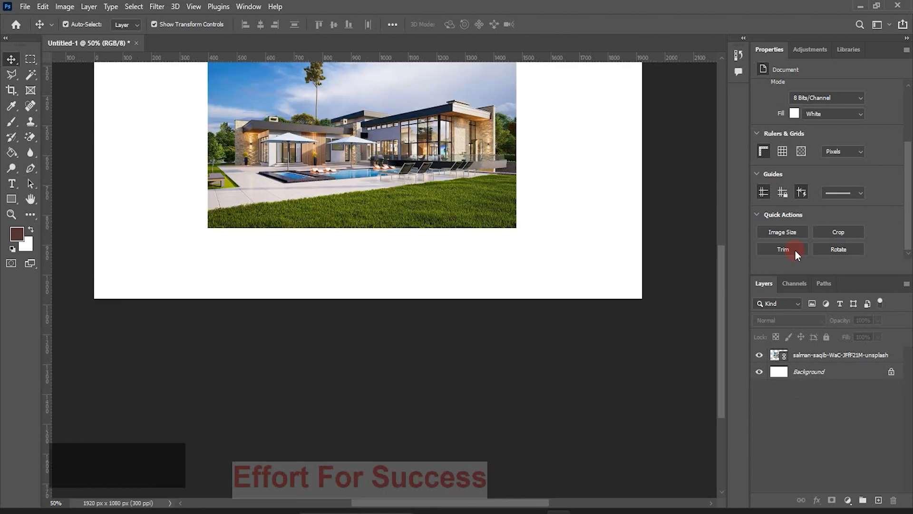
pyautogui.moveTo(718, 304); pyautogui.dragTo(717, 260)
# - Move the linked house image to the canvas's upper-left corner and enlarge it to about 1927 × 1083 px
pyautogui.click(411, 249)
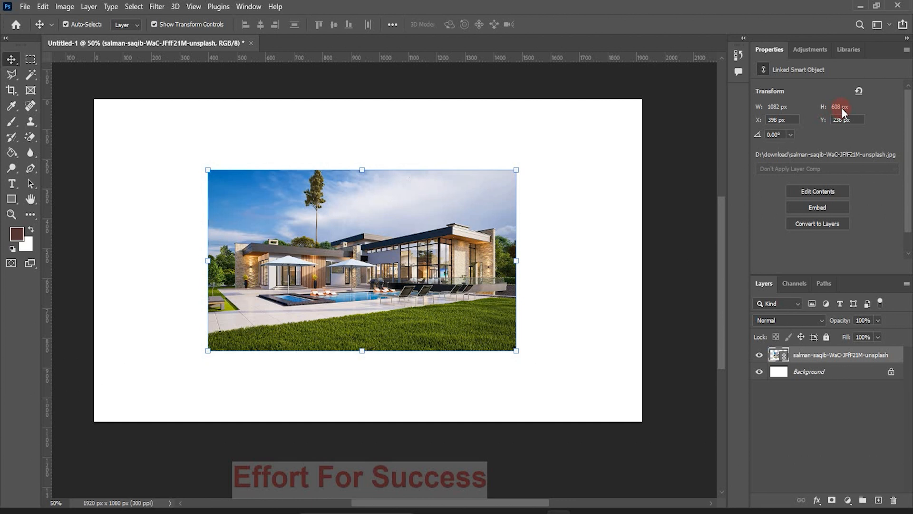
pyautogui.moveTo(337, 186); pyautogui.dragTo(240, 119)
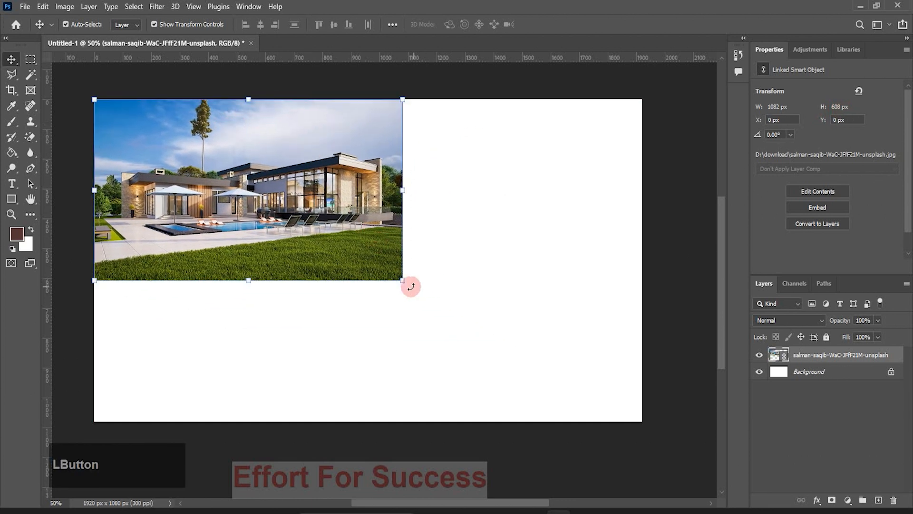
pyautogui.moveTo(404, 278); pyautogui.dragTo(549, 290)
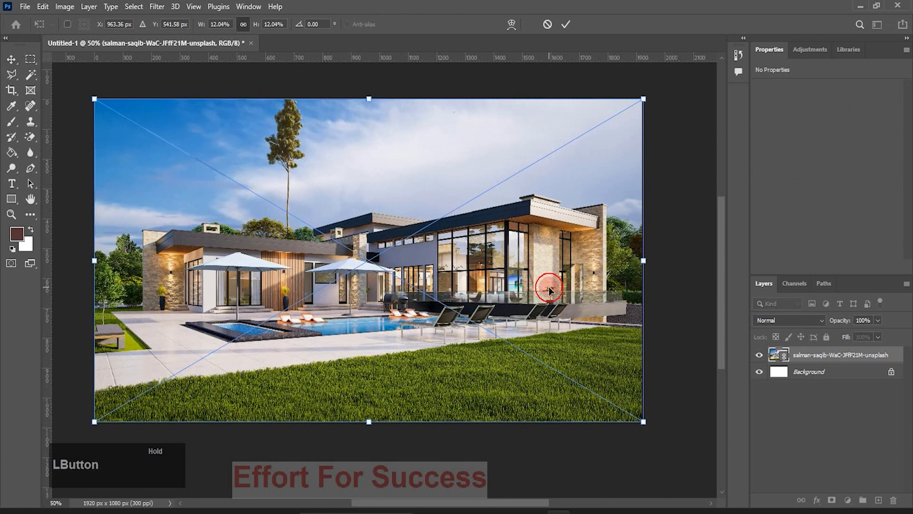
pyautogui.doubleClick(367, 196)
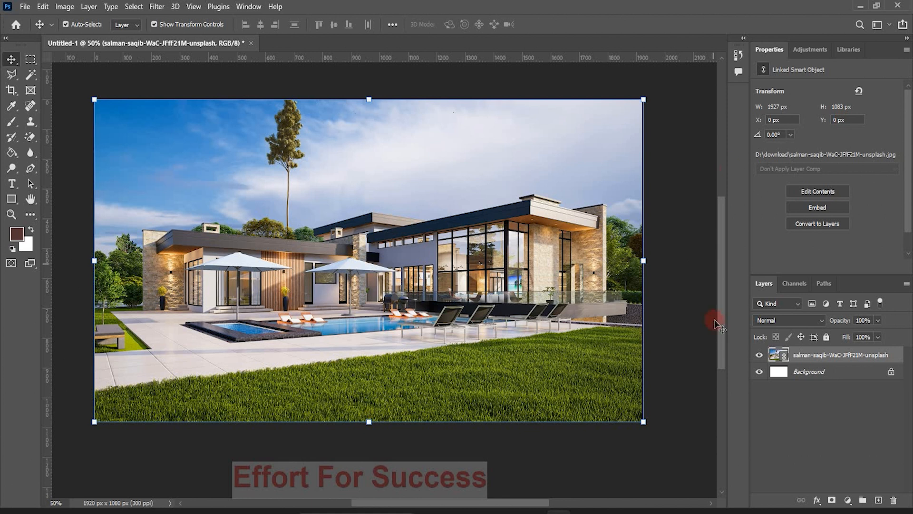
# - Scale the linked house image down to about 773 × 435 px and place it at about X 423 px, Y 156 px
pyautogui.moveTo(643, 422); pyautogui.dragTo(304, 220)
pyautogui.click(67, 116)
pyautogui.moveTo(148, 161); pyautogui.dragTo(364, 334)
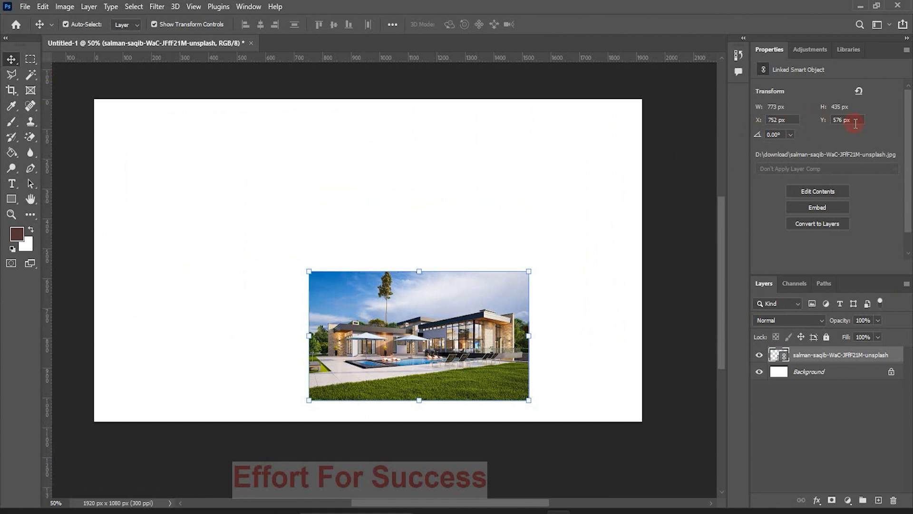
pyautogui.moveTo(372, 284); pyautogui.dragTo(334, 236)
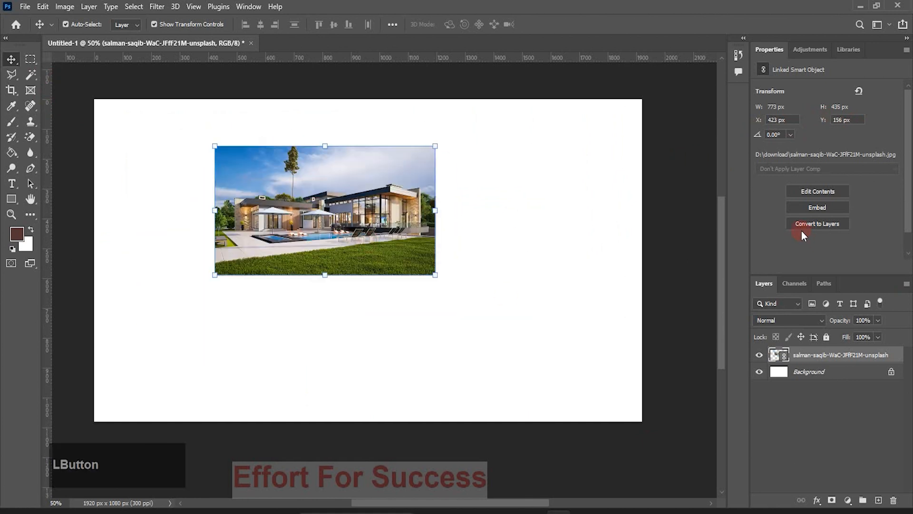
# - Open the linked smart object's contents and remove the tall tree's trunk from the sky with the content-aware Spot Healing Brush
pyautogui.click(817, 191)
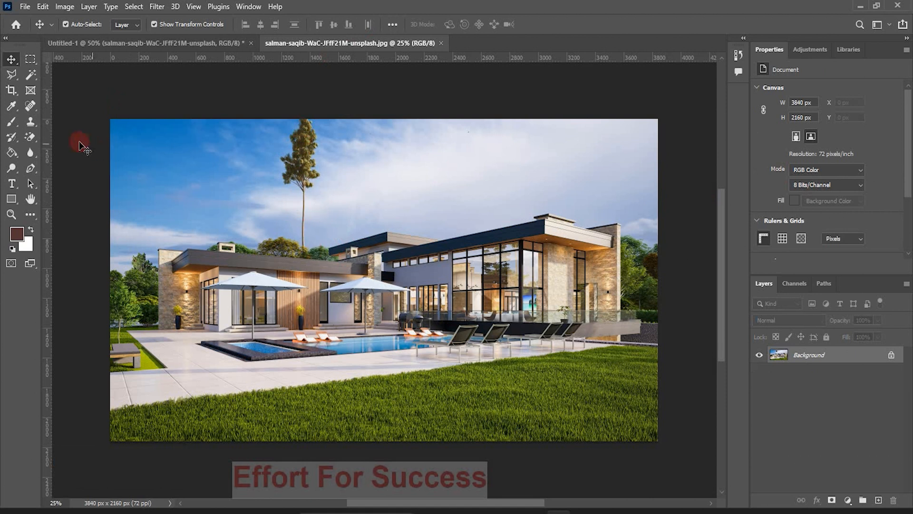
pyautogui.click(30, 105)
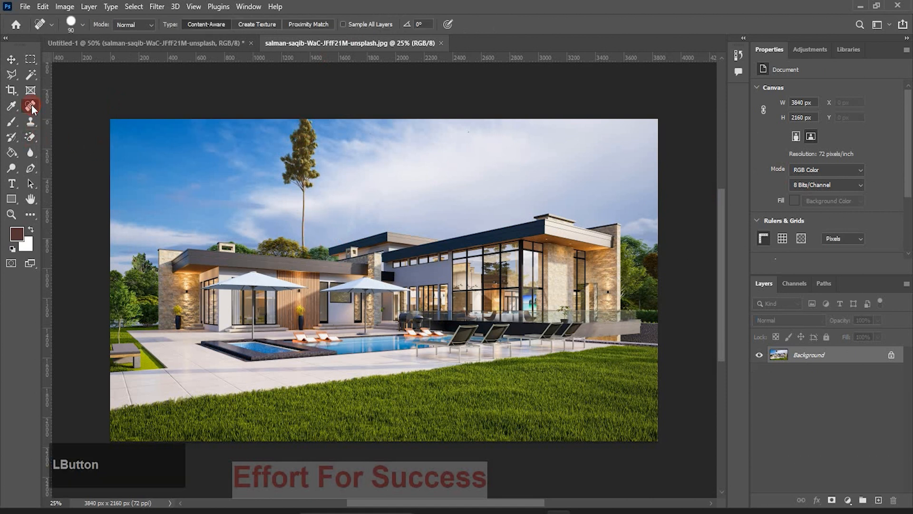
pyautogui.click(31, 105)
pyautogui.click(110, 106)
pyautogui.moveTo(305, 239); pyautogui.dragTo(303, 232)
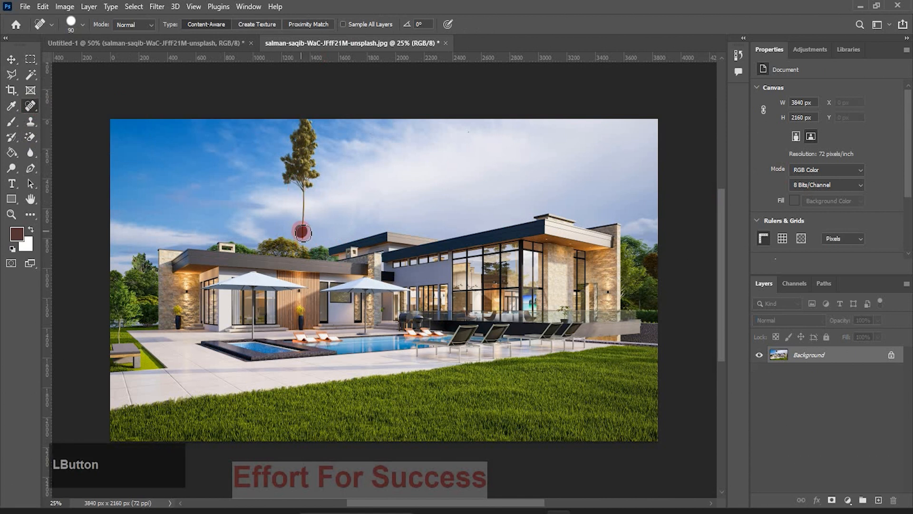
pyautogui.click(304, 240)
pyautogui.click(305, 227)
pyautogui.click(305, 220)
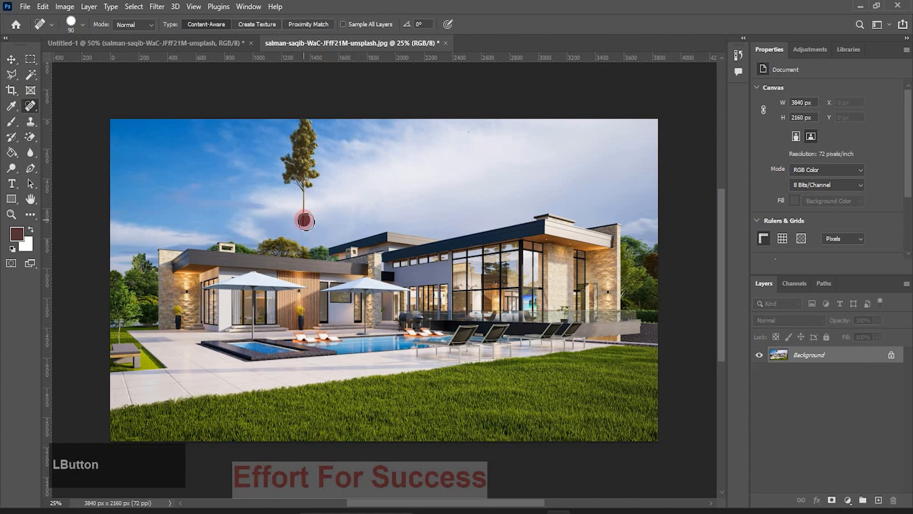
pyautogui.click(304, 210)
pyautogui.moveTo(306, 230)
pyautogui.mouseDown()
pyautogui.moveTo(302, 172)
pyautogui.moveTo(312, 188)
pyautogui.mouseUp()
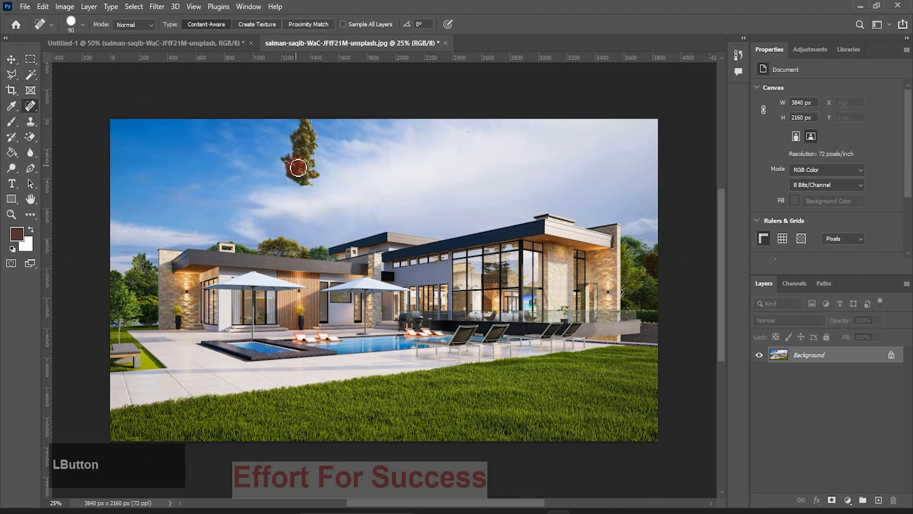
# - Enlarge the healing brush to 175 px and remove the tall tree's crown from the sky
pyautogui.press(']')
pyautogui.press(']')
pyautogui.press(']')
pyautogui.press(']')
pyautogui.click(301, 166)
pyautogui.moveTo(297, 155)
pyautogui.mouseDown()
pyautogui.moveTo(296, 124)
pyautogui.moveTo(308, 135)
pyautogui.moveTo(291, 146)
pyautogui.moveTo(308, 146)
pyautogui.moveTo(310, 161)
pyautogui.moveTo(280, 179)
pyautogui.mouseUp()
pyautogui.click(300, 127)
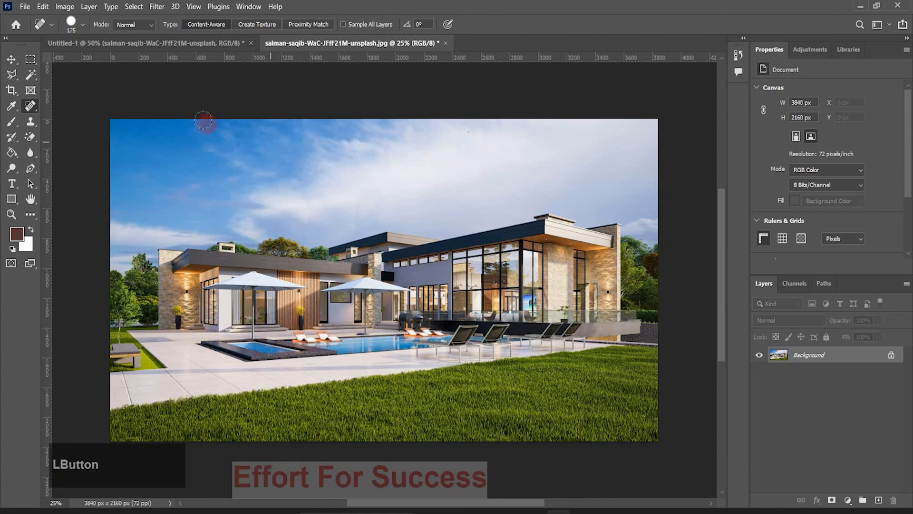
pyautogui.click(11, 59)
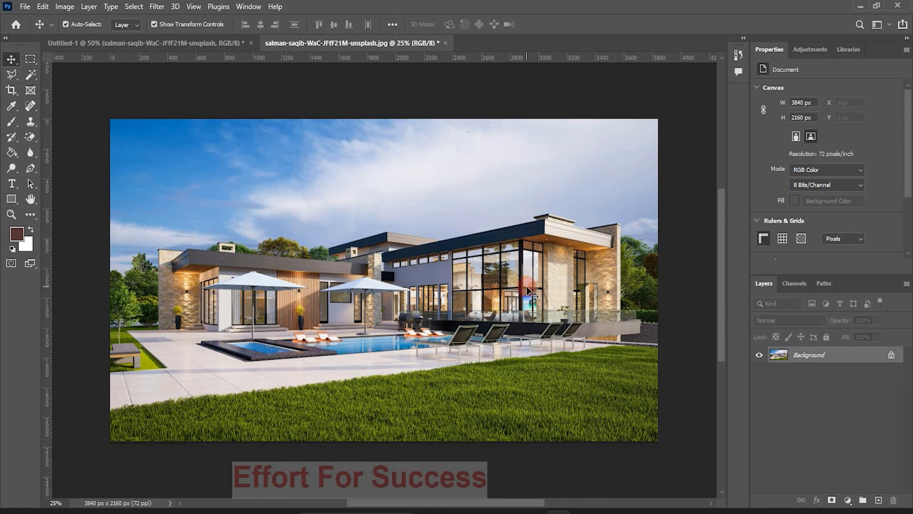
# - Save the retouched house image as a progressive JPEG with quality 12 and close its file
pyautogui.press('ctrl')
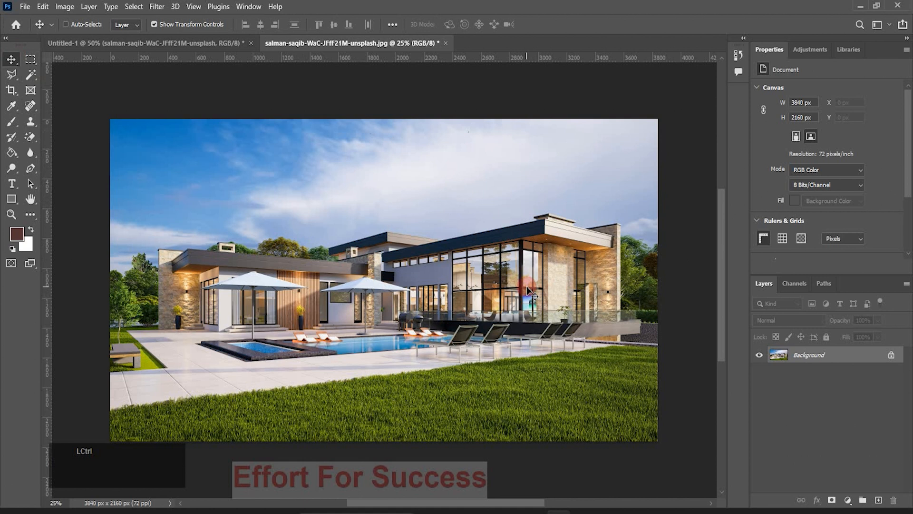
pyautogui.hotkey('ctrl', 's')
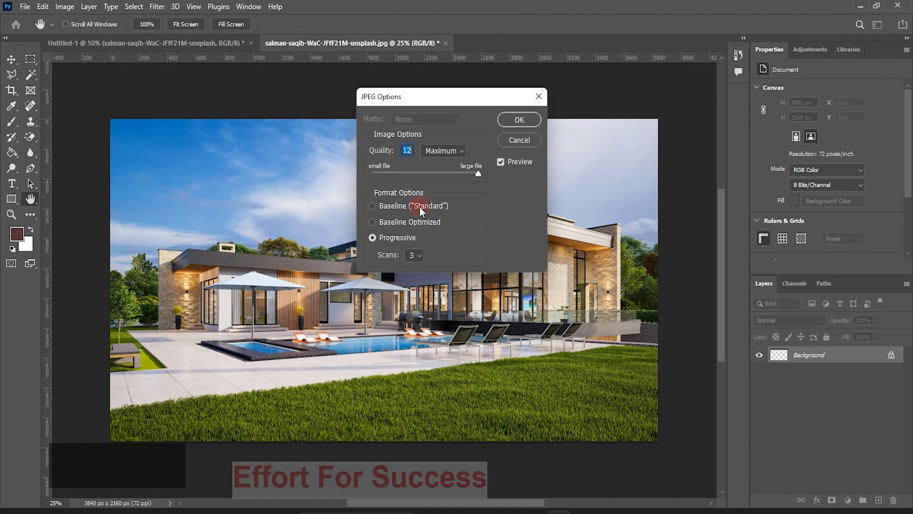
pyautogui.click(510, 122)
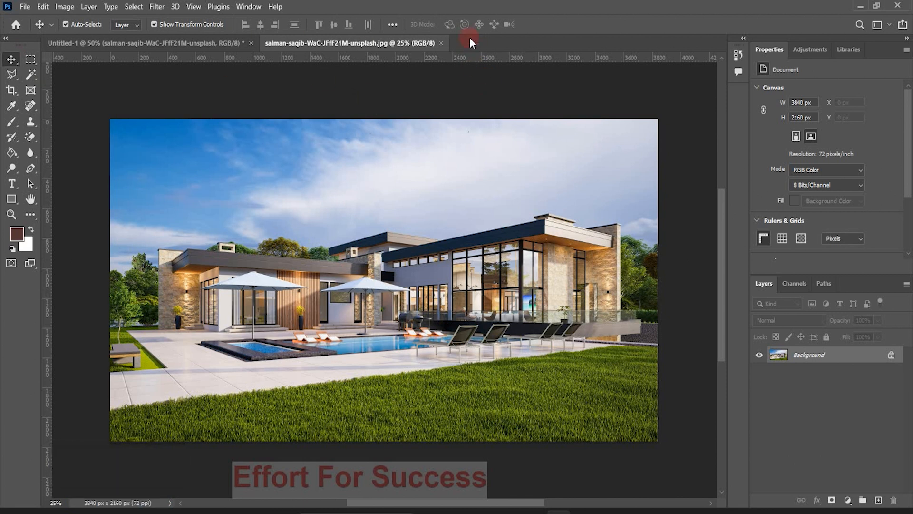
pyautogui.click(442, 43)
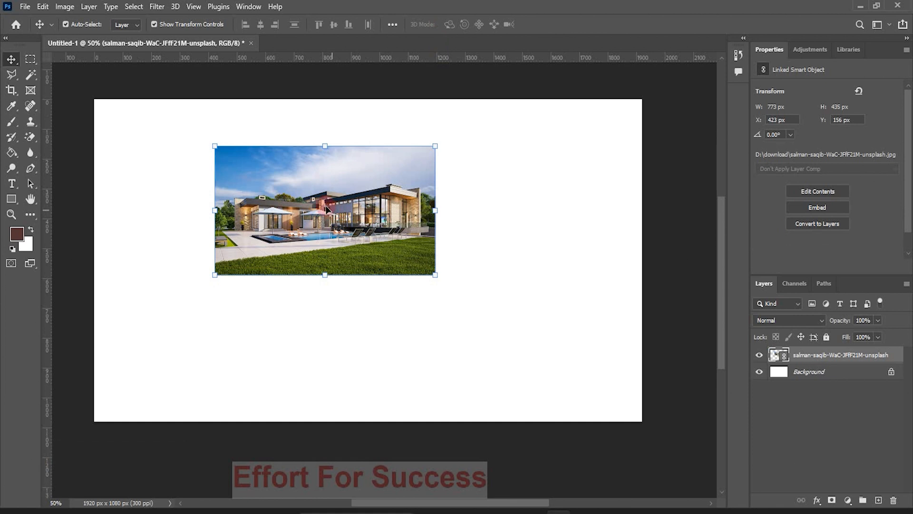
# - Enlarge the linked house image to fill the canvas at about 1921 × 1080 px and embed the smart object
pyautogui.moveTo(284, 185); pyautogui.dragTo(152, 137)
pyautogui.moveTo(312, 230); pyautogui.dragTo(625, 450)
pyautogui.click(826, 207)
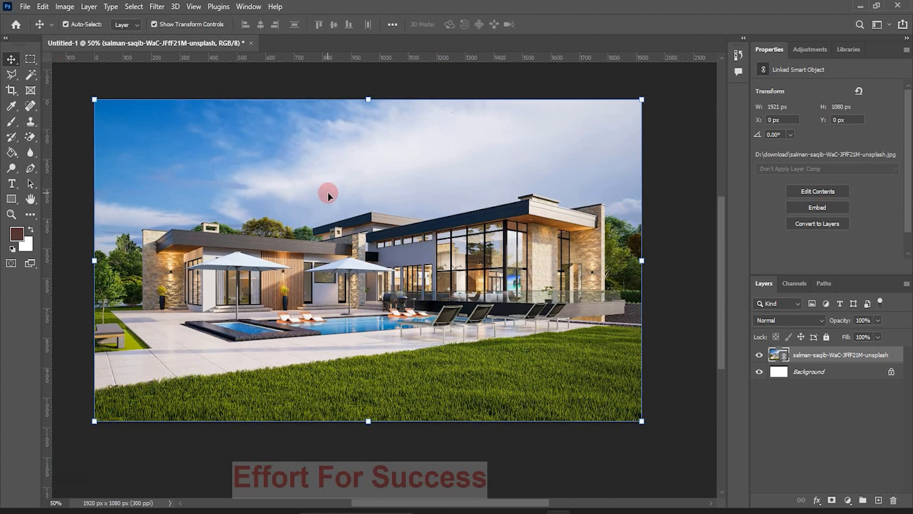
pyautogui.click(830, 207)
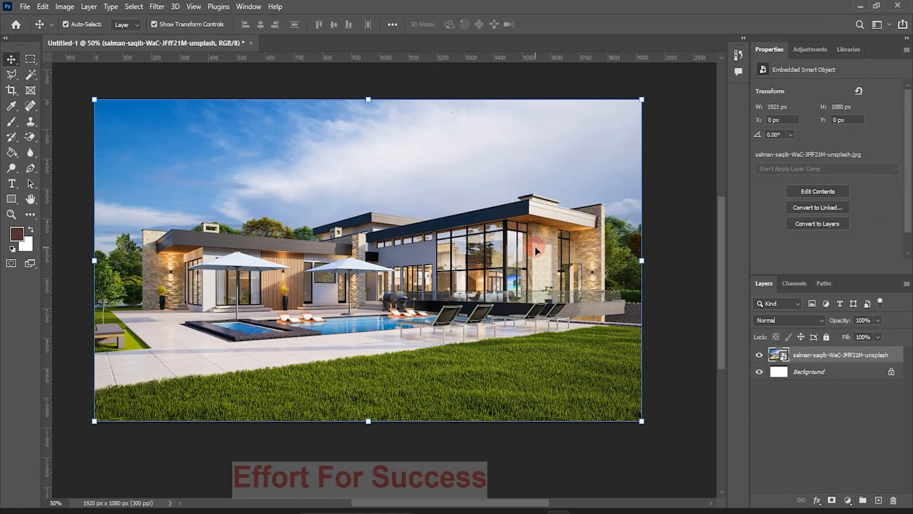
# - Convert the embedded smart object to a regular layer, retaining its transforms
pyautogui.click(835, 224)
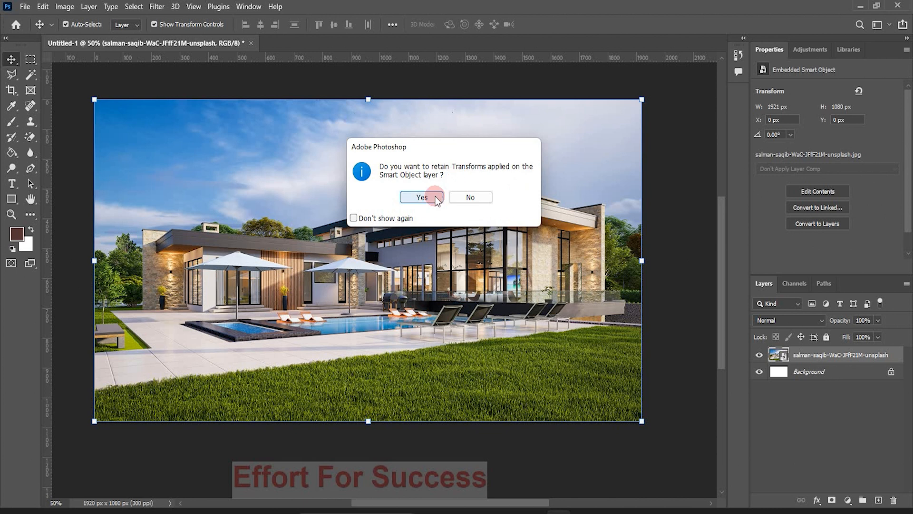
pyautogui.click(423, 198)
pyautogui.moveTo(434, 195); pyautogui.dragTo(556, 335)
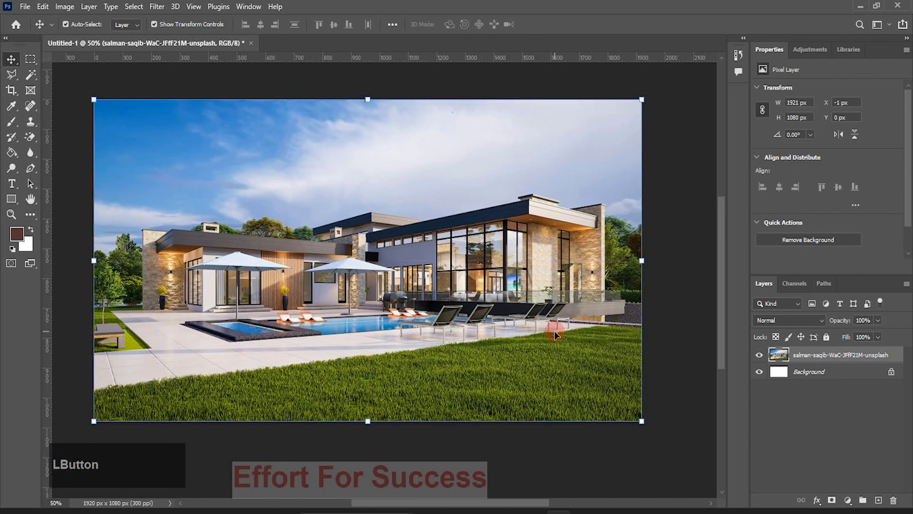
# - Flip the house layer horizontally and vertically, and flip it back in both directions
pyautogui.moveTo(907, 205); pyautogui.dragTo(889, 155)
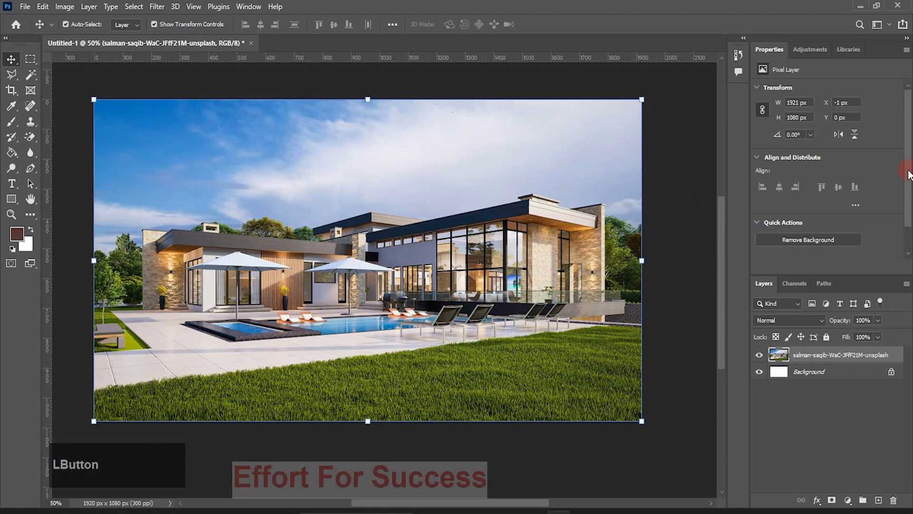
pyautogui.moveTo(907, 173); pyautogui.dragTo(846, 133)
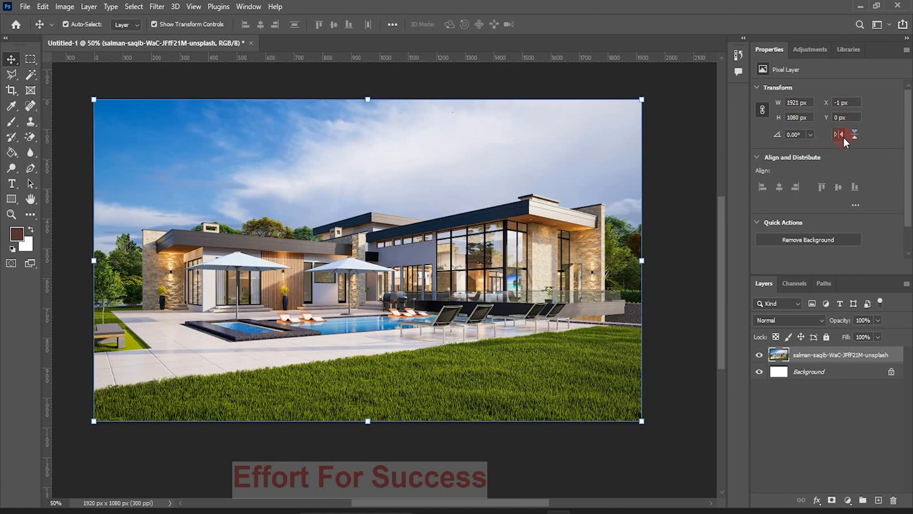
pyautogui.click(839, 135)
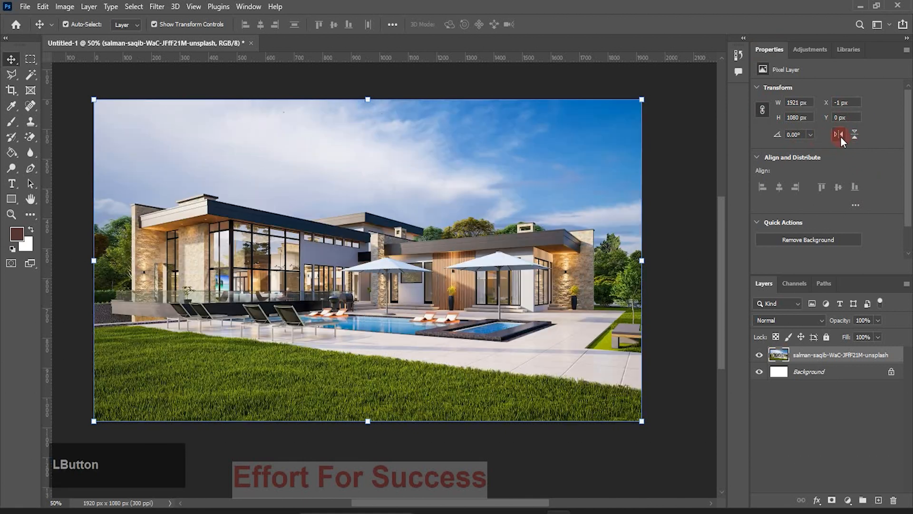
pyautogui.click(852, 138)
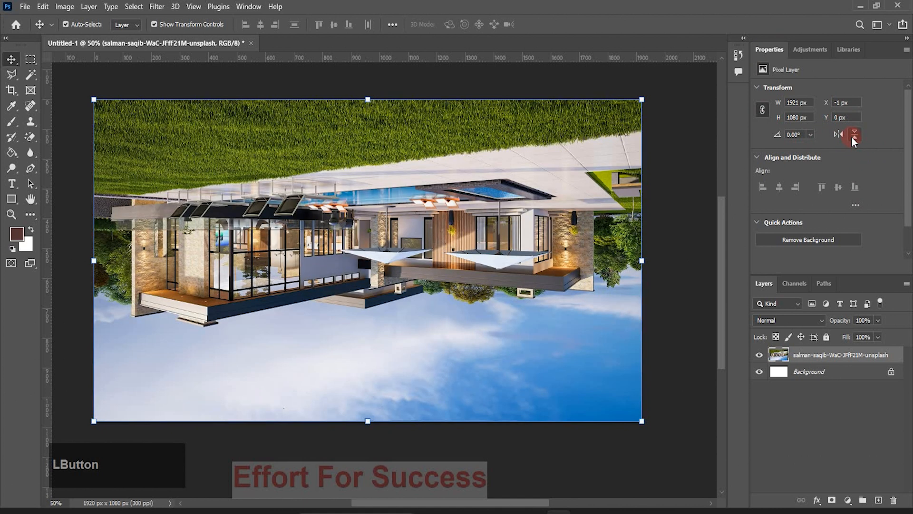
pyautogui.click(851, 136)
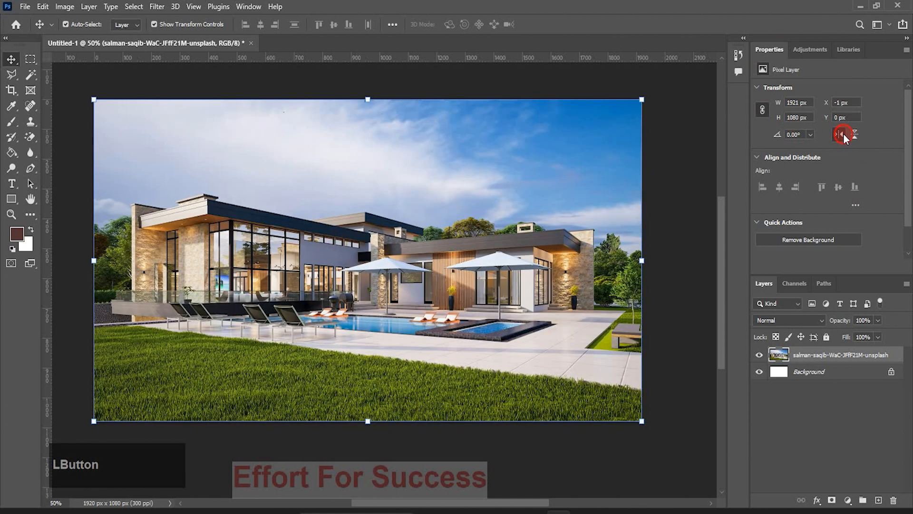
pyautogui.click(844, 133)
pyautogui.scroll(-1, 774, 203)
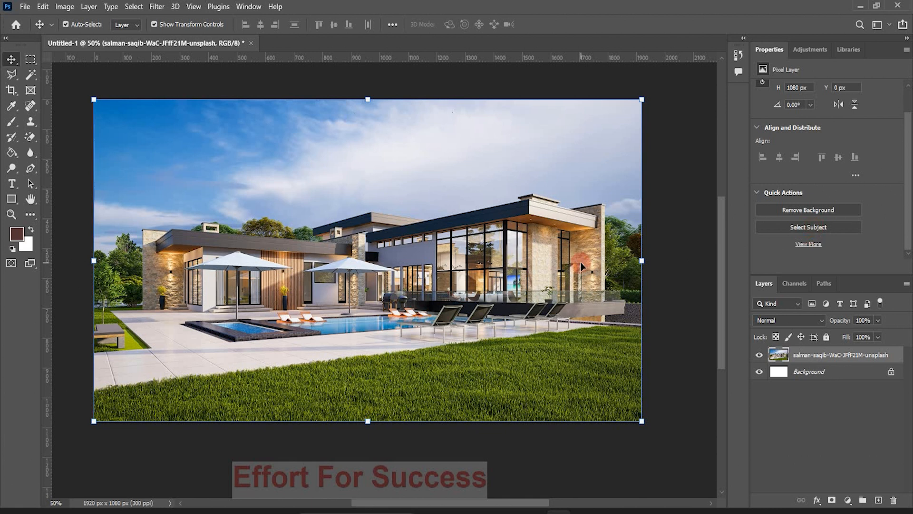
# - Place the portrait photo of the woman as a linked smart object above the house layer
pyautogui.click(26, 8)
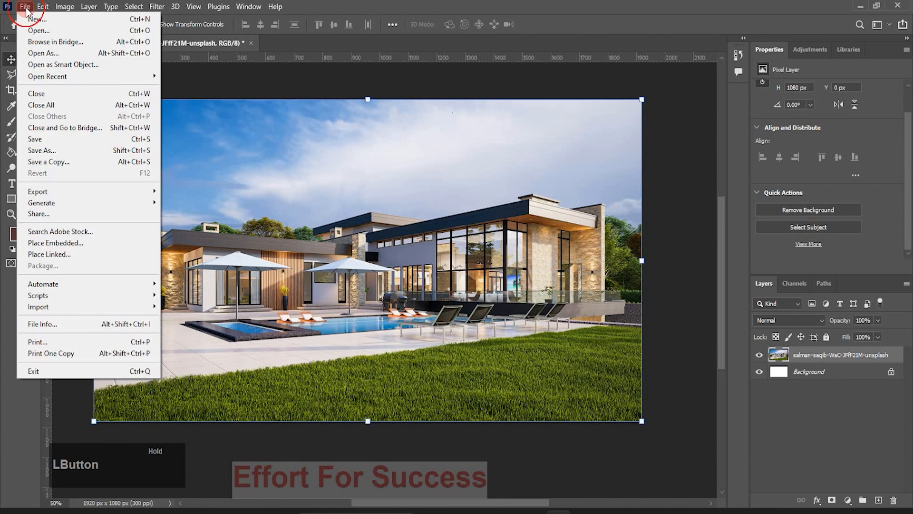
pyautogui.click(43, 255)
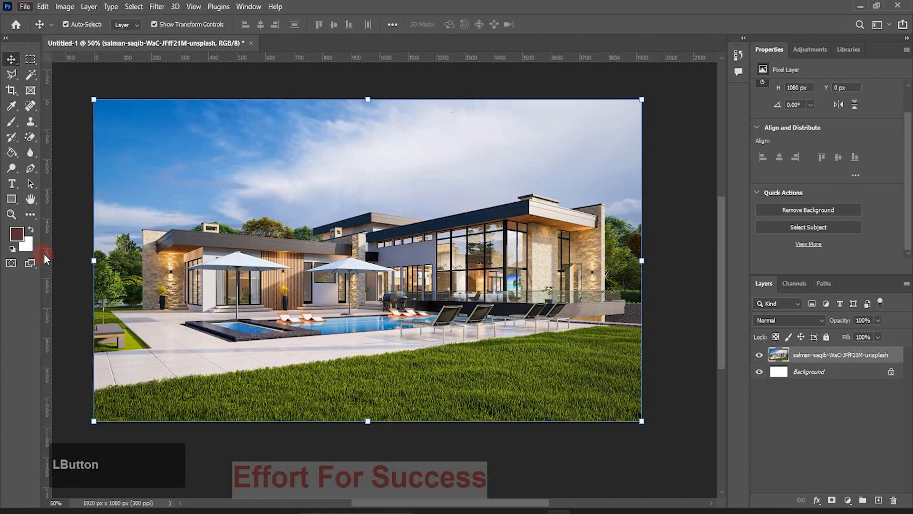
pyautogui.click(383, 288)
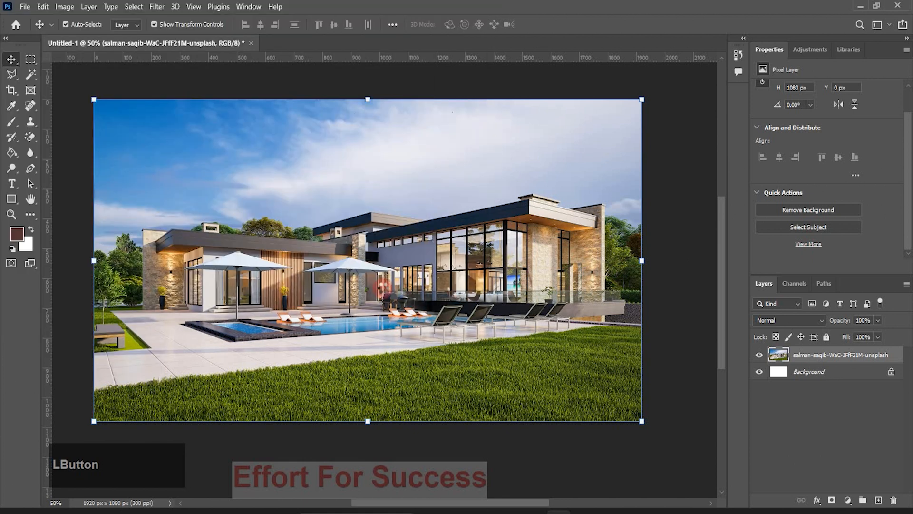
pyautogui.doubleClick(300, 200)
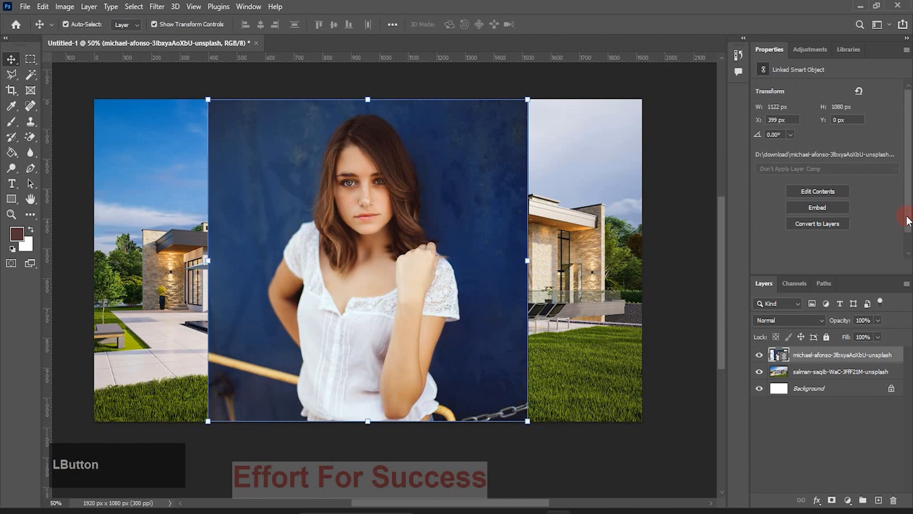
# - Convert the linked portrait smart object to a regular layer, retaining its transforms
pyautogui.scroll(-1, 908, 220)
pyautogui.click(814, 203)
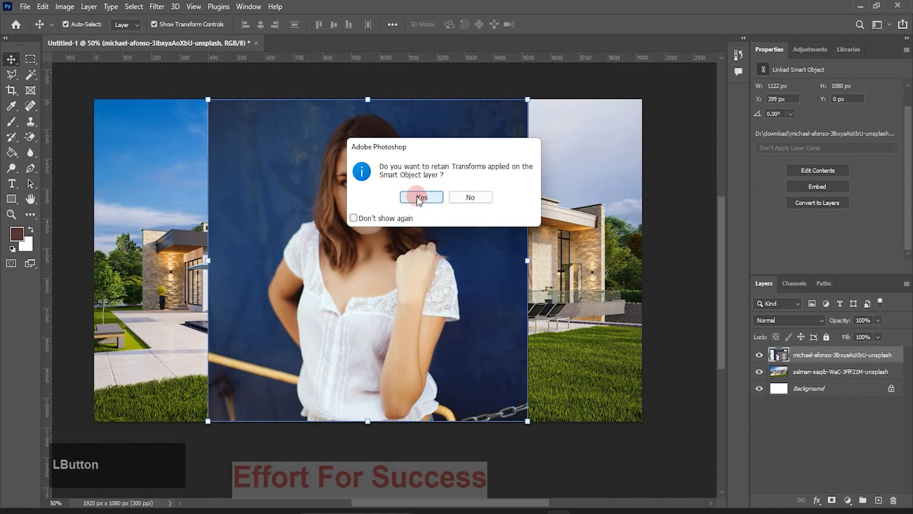
pyautogui.click(432, 197)
# - Run Select Subject on the portrait layer and copy the selected woman to a new layer
pyautogui.moveTo(909, 181); pyautogui.dragTo(911, 205)
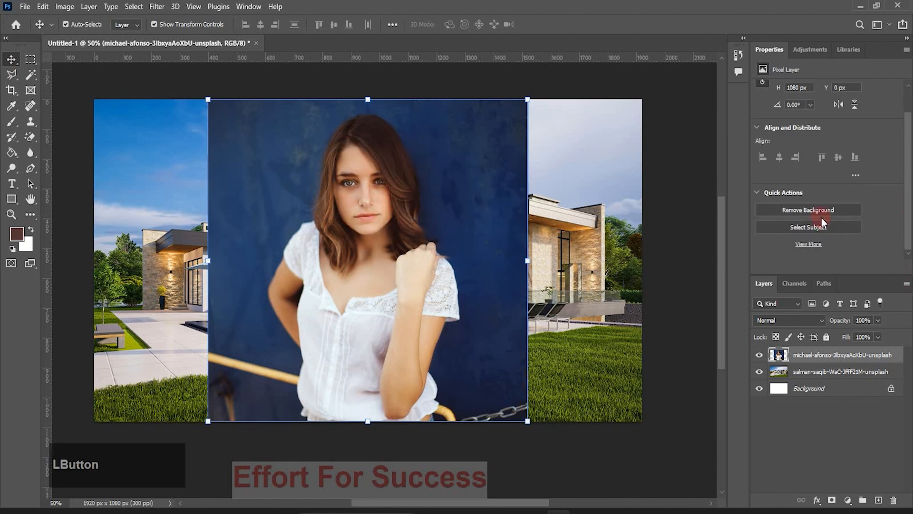
pyautogui.click(802, 228)
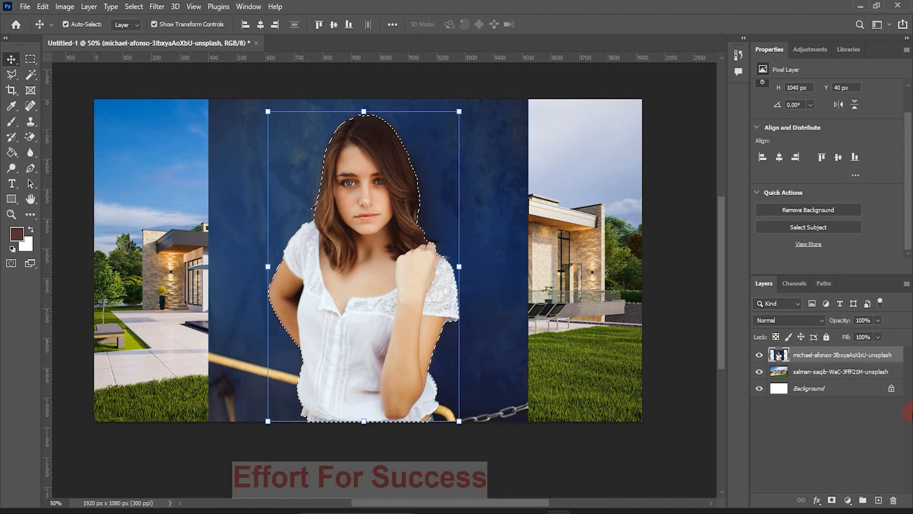
pyautogui.press('ctrl')
pyautogui.hotkey('ctrl', 'j')
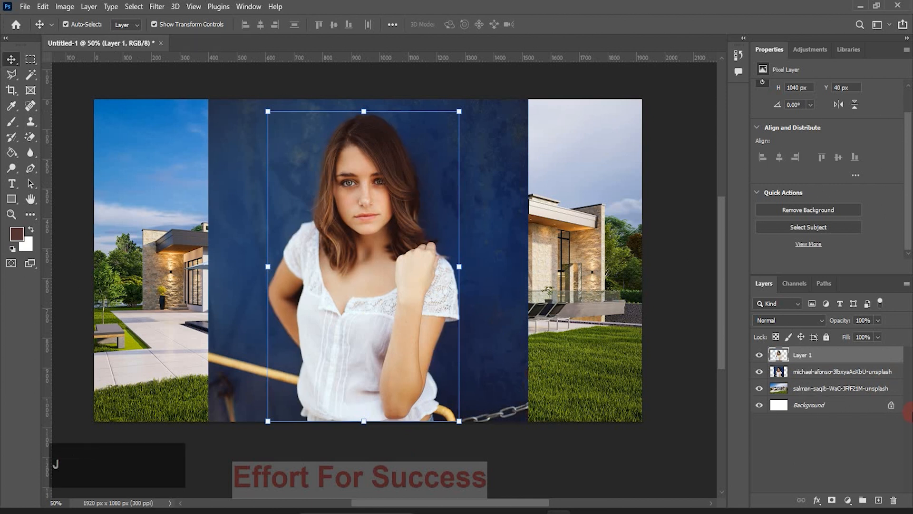
# - Hide the original portrait layer and move the copied cut-out to the right over the house image
pyautogui.click(760, 372)
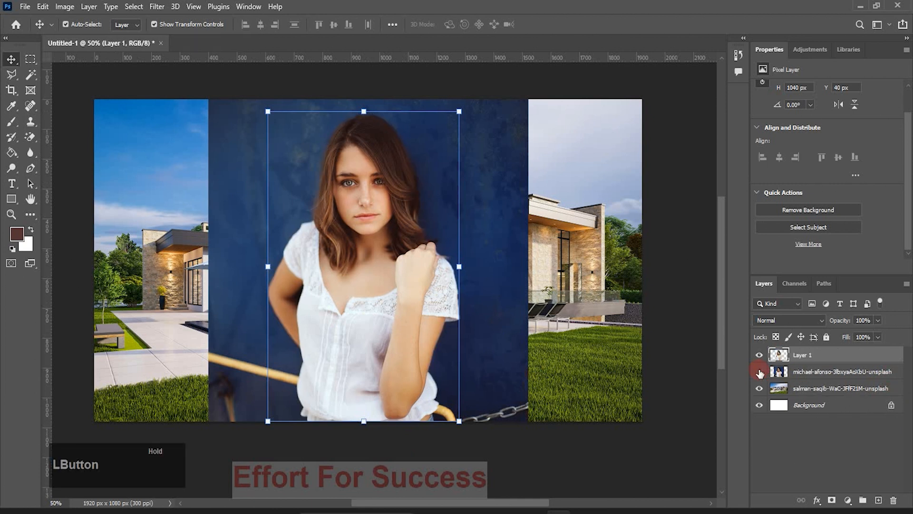
pyautogui.click(402, 447)
pyautogui.moveTo(352, 328); pyautogui.dragTo(557, 341)
# - Show the original portrait layer again and delete the copied cut-out layer
pyautogui.click(759, 372)
pyautogui.moveTo(849, 352); pyautogui.dragTo(894, 501)
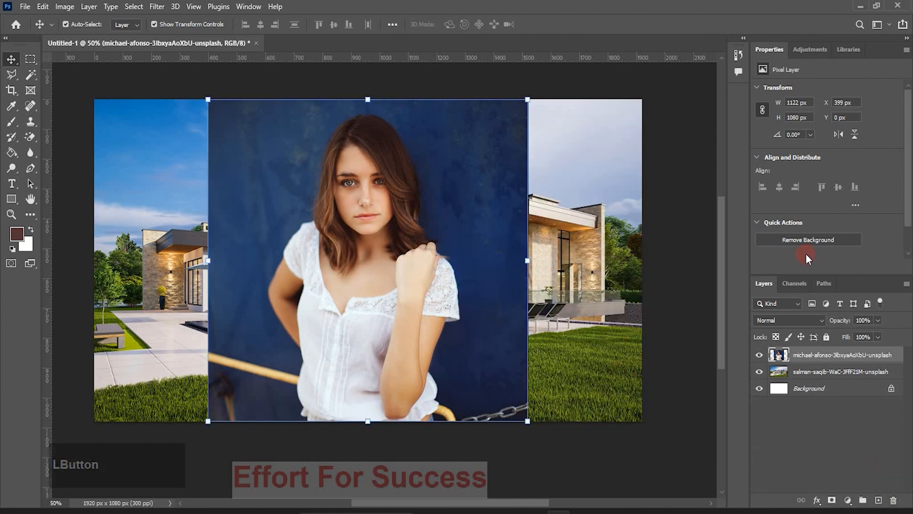
# - Remove the portrait layer's background and move the woman right to an X position of about 539 px
pyautogui.moveTo(903, 220); pyautogui.dragTo(909, 239)
pyautogui.click(835, 215)
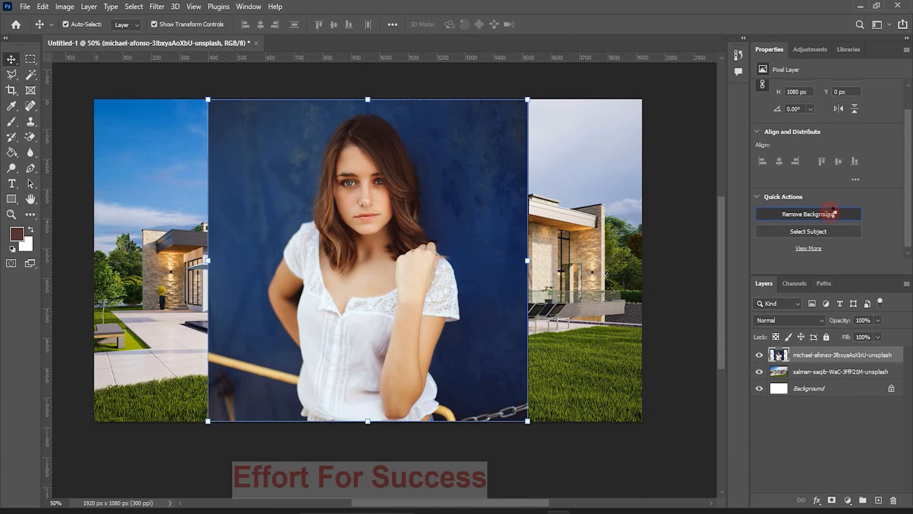
pyautogui.click(630, 470)
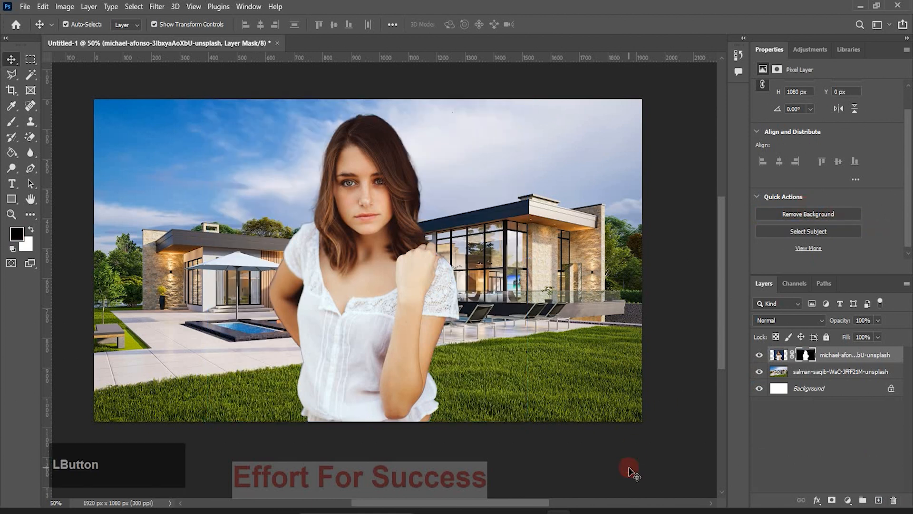
pyautogui.moveTo(378, 277); pyautogui.dragTo(417, 277)
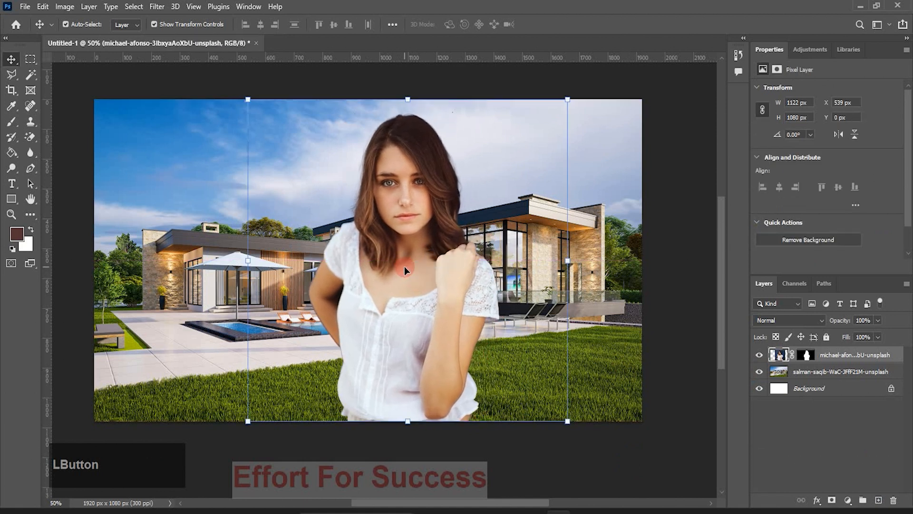